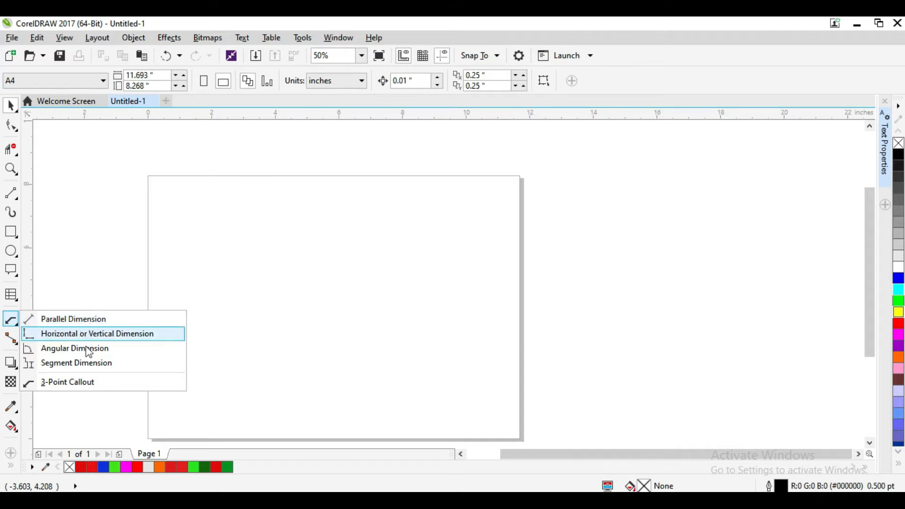
Draw a rectangle about 8.29 in wide and 3.85 in high on the page.
left_click(1, 348)
left_click(10, 232)
left_click(19, 231)
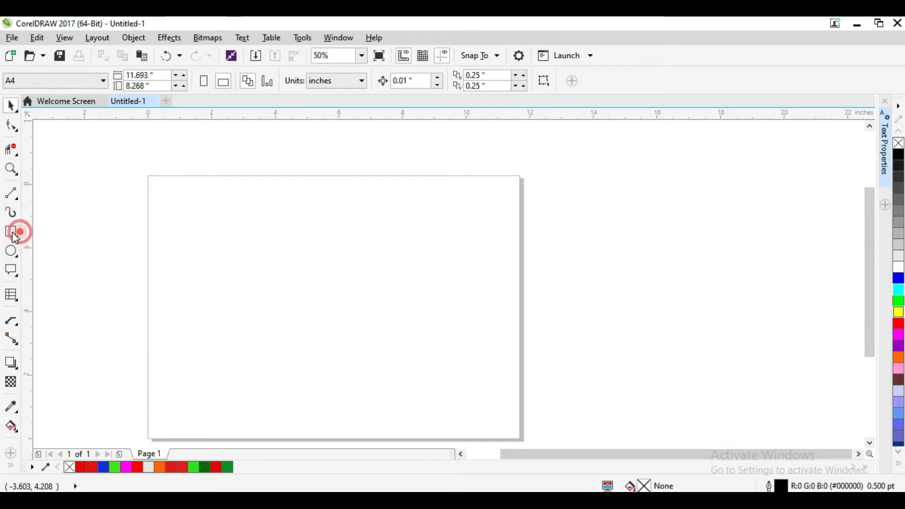
left_click_drag(220, 220, 484, 343)
Draw two straight full-width horizontal lines across the rectangle, spaced about 0.77 in apart, to form a middle strip.
left_click(10, 193)
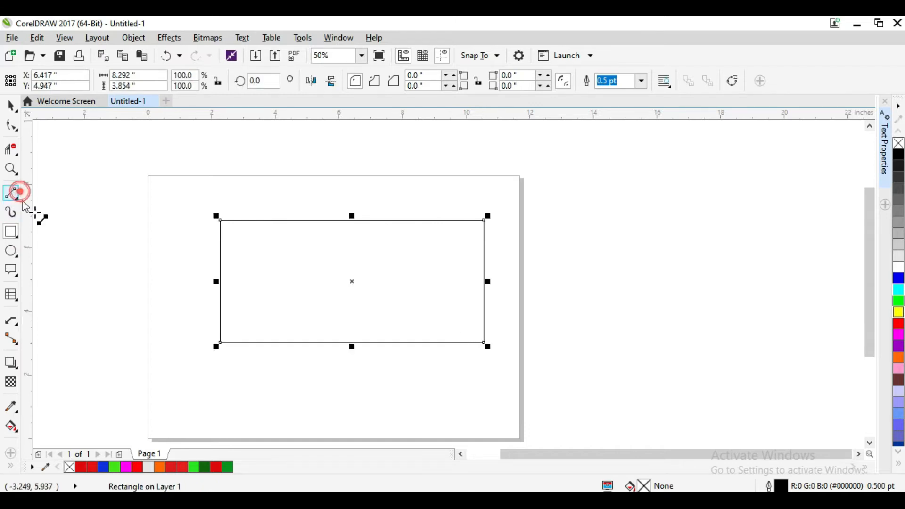
left_click_drag(222, 272, 225, 297)
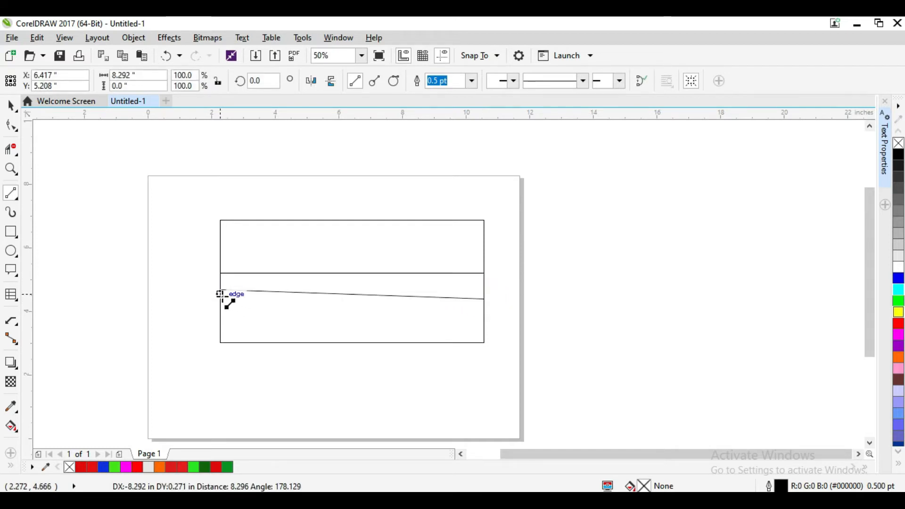
key("ctrl+z")
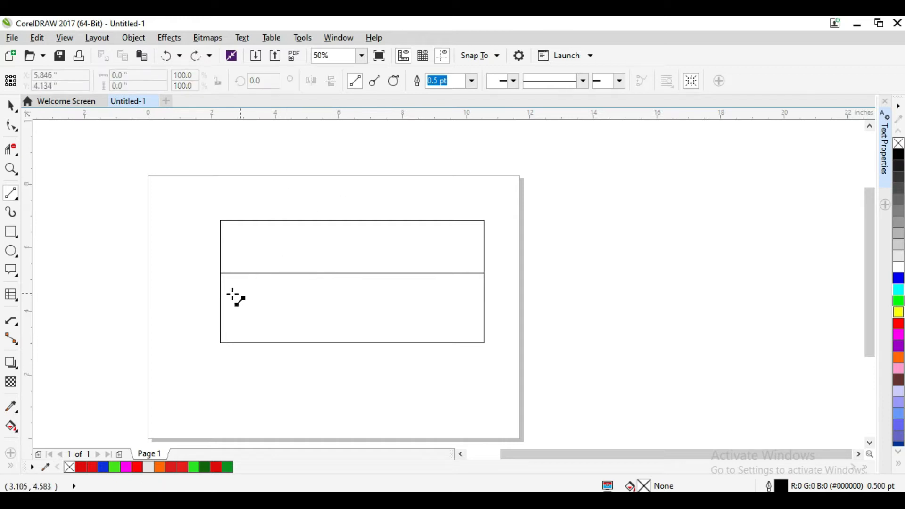
left_click_drag(222, 298, 485, 298)
Divide the lower strip with two vertical lines about 1.42 in long and the upper strip with one about 1.67 in long.
left_click_drag(305, 298, 304, 343)
left_click_drag(378, 298, 379, 343)
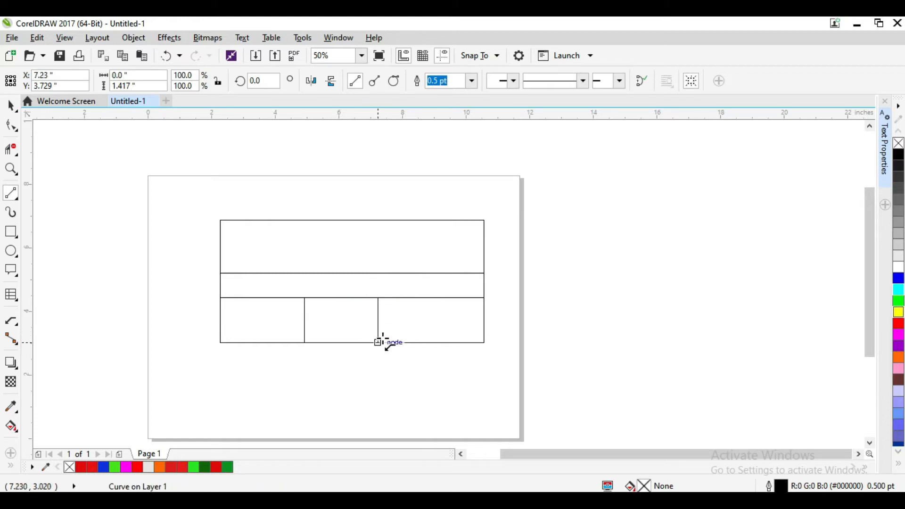
left_click_drag(333, 273, 332, 220)
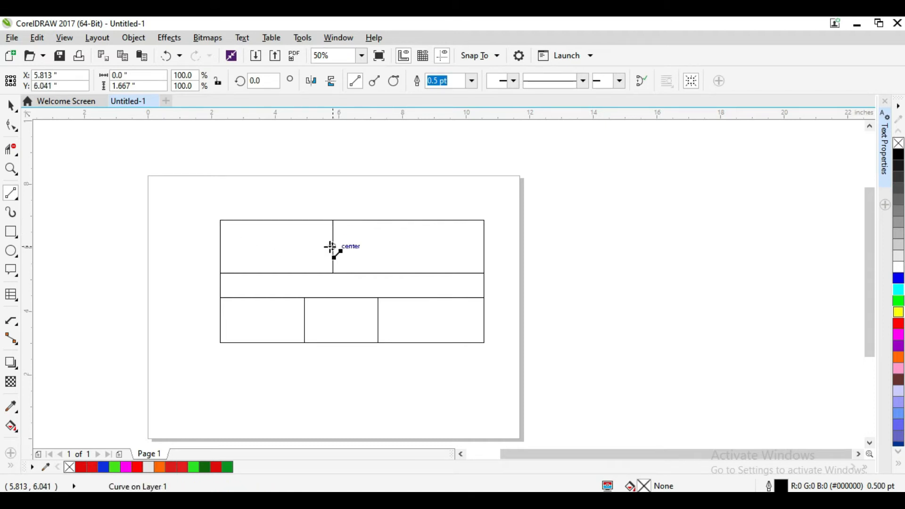
Draw a pair of short crossing marks over each of the three vertical dividing lines to bound the door openings.
scroll(331, 245, "up", 2)
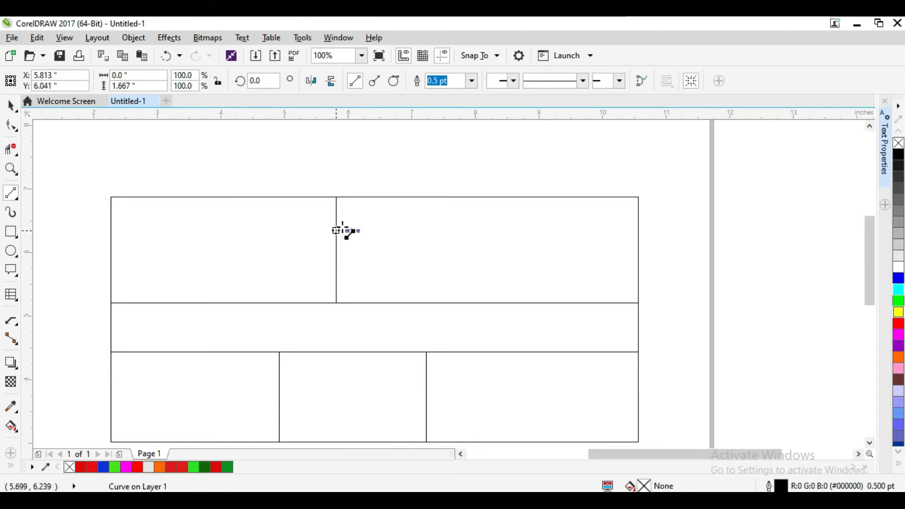
left_click_drag(324, 228, 355, 247)
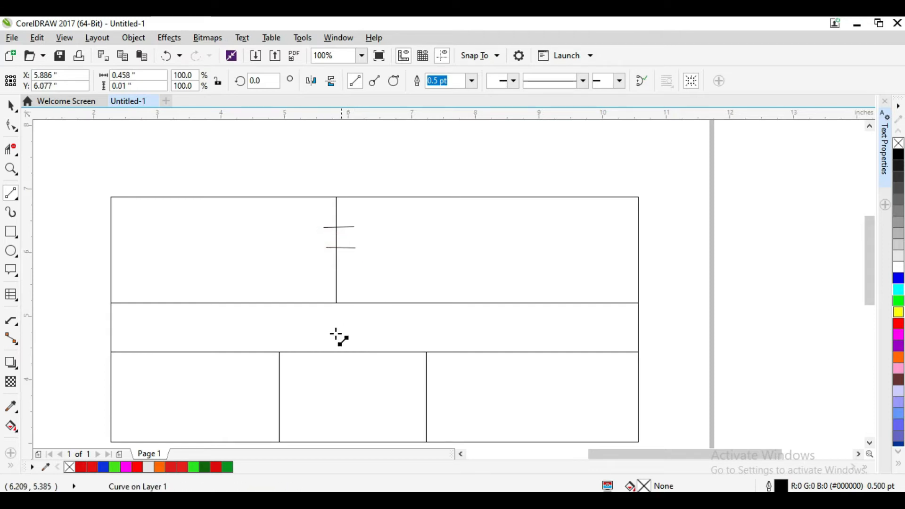
left_click_drag(271, 391, 294, 414)
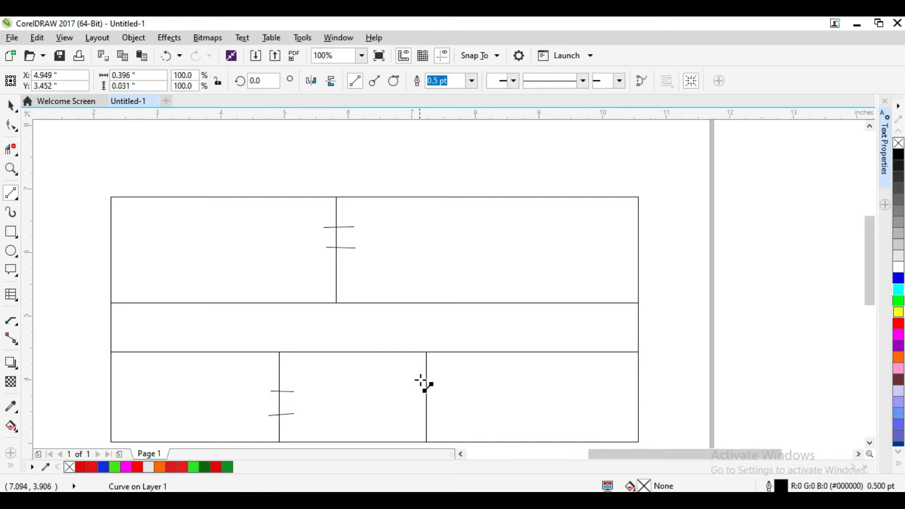
mouse_move(423, 390)
left_mouse_down()
mouse_move(437, 389)
mouse_move(434, 405)
left_mouse_up()
Cut an opening in the upper dividing line with Virtual Segment Delete, removing the segment between its marks and the marks themselves.
left_click(17, 154)
left_click(49, 196)
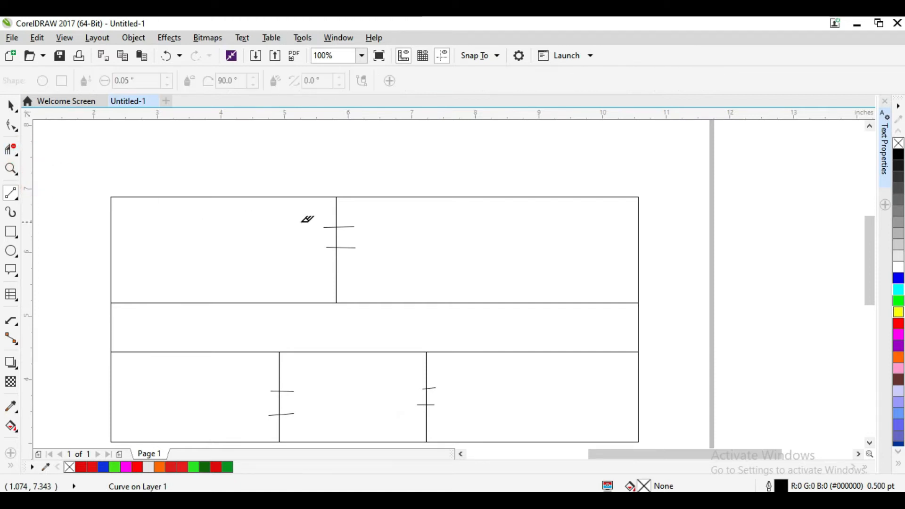
left_click(336, 235)
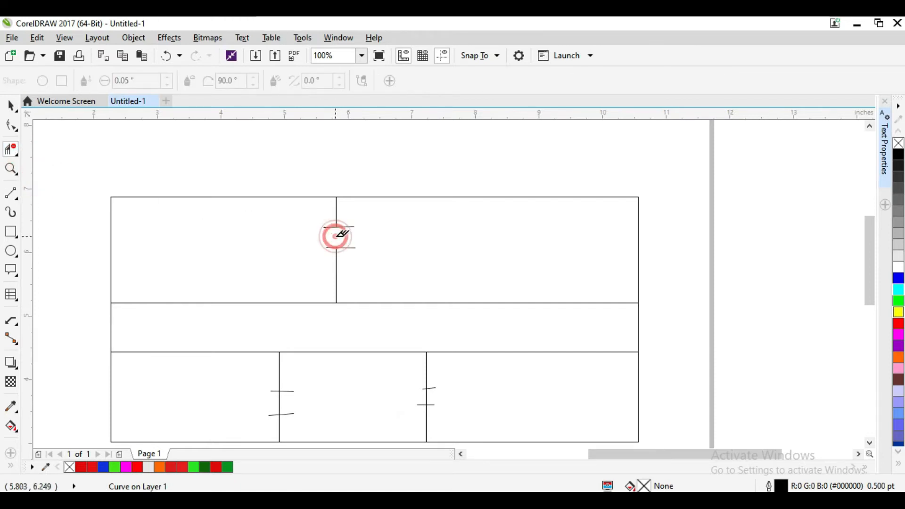
left_click(344, 227)
left_click(330, 227)
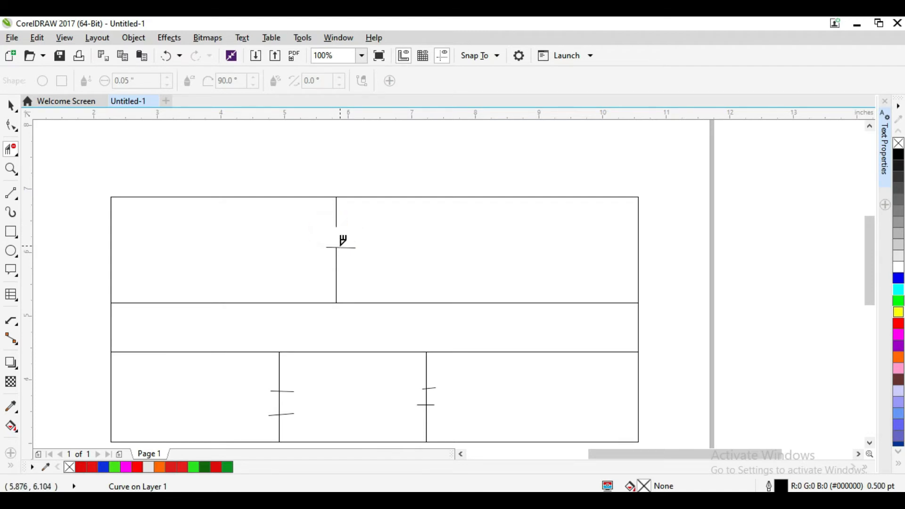
left_click(341, 247)
left_click(330, 248)
Delete the segment between the marks on the lower-left dividing line, together with its crossing marks.
scroll(318, 296, "down", 2)
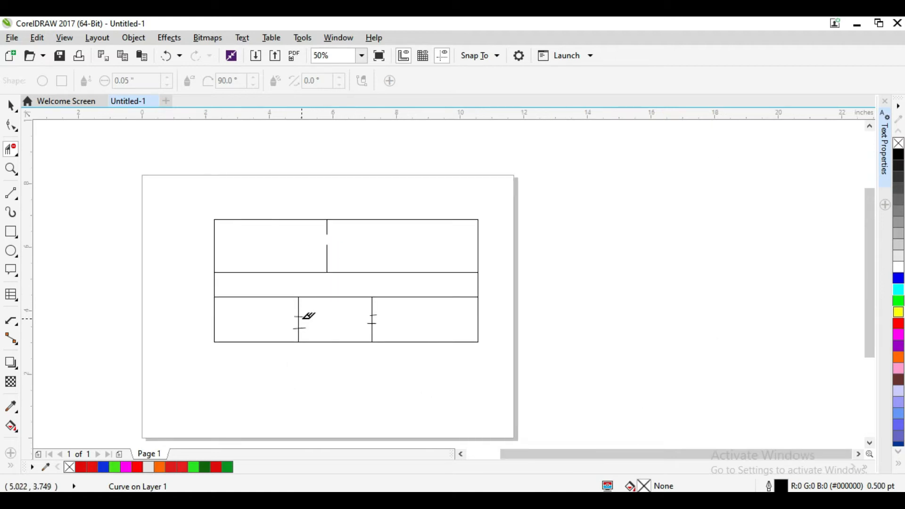
left_click(302, 316)
left_click(300, 320)
left_click(297, 317)
left_click(297, 327)
Try to delete the crossing marks on the lower-right dividing line at the overview zoom.
left_click(371, 314)
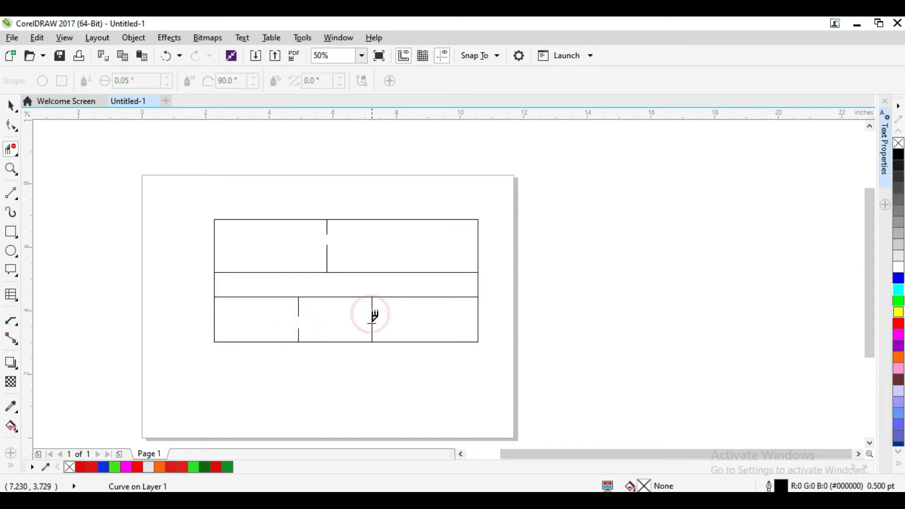
left_click(372, 324)
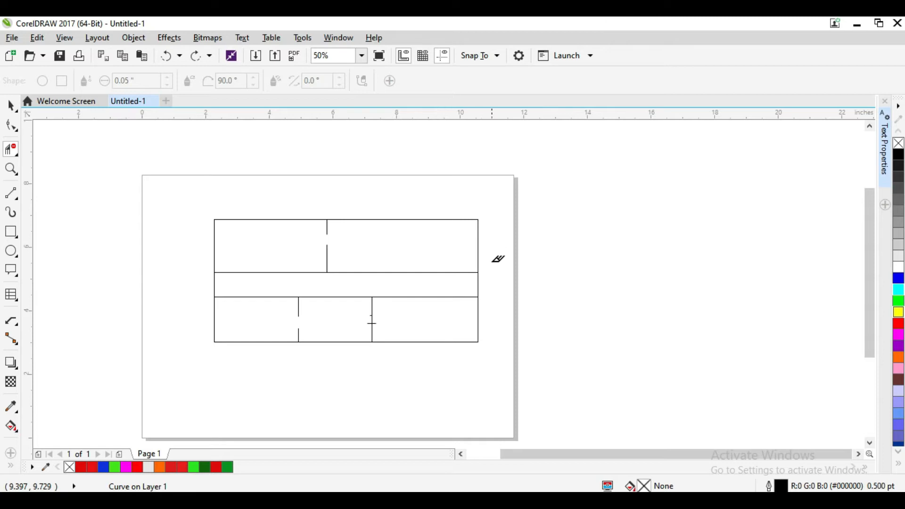
left_click(372, 315)
left_click(373, 314)
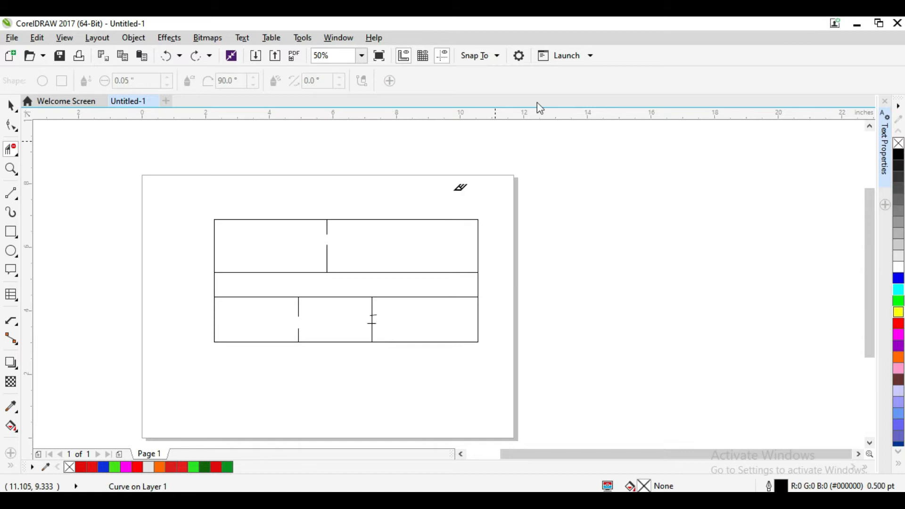
Cut an opening in the lower-right dividing line by deleting the segment between its marks and all the mark pieces.
scroll(373, 314, "up", 3)
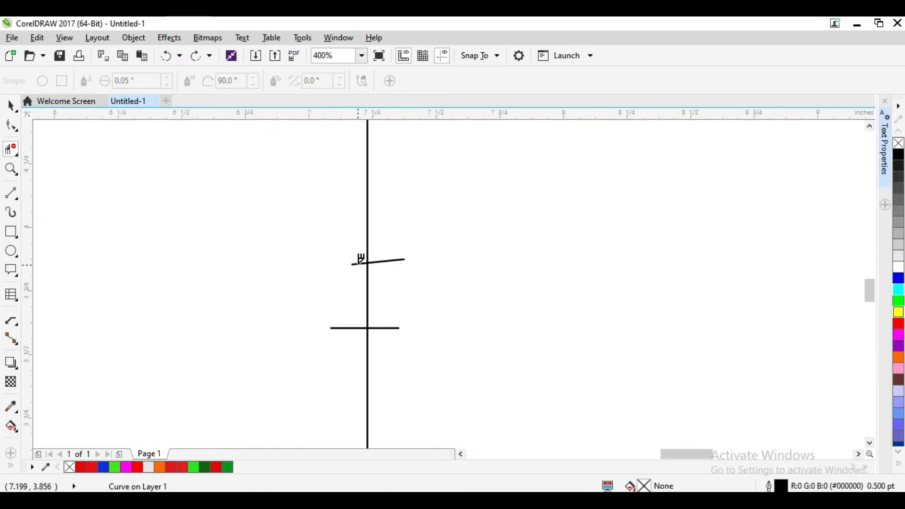
left_click(359, 263)
left_click(369, 282)
left_click(383, 259)
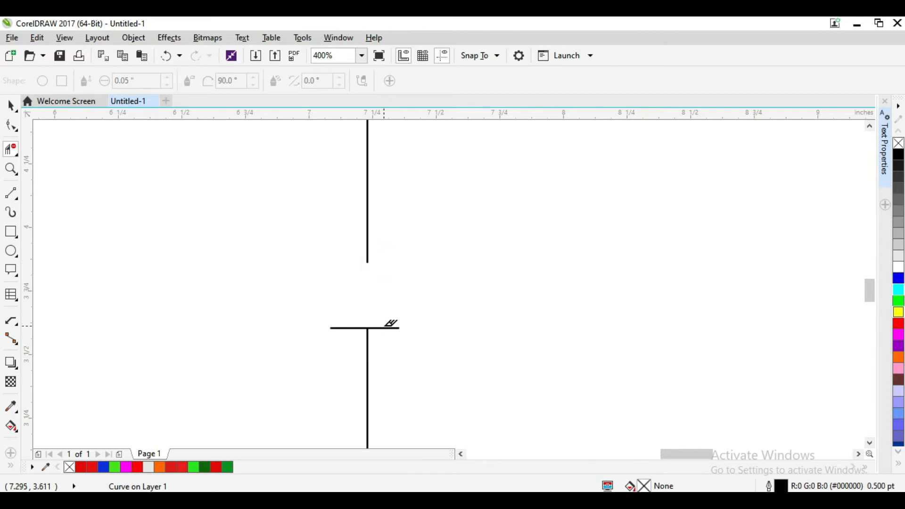
left_click(383, 327)
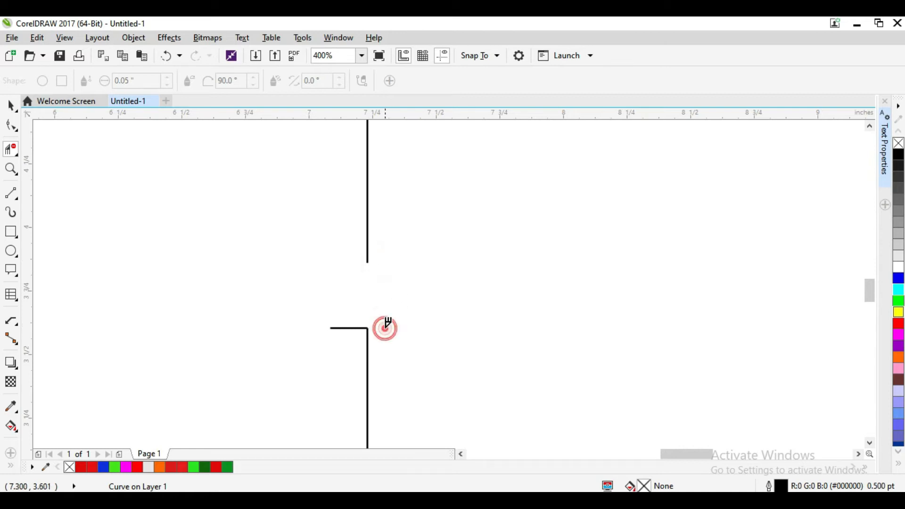
left_click(352, 327)
Add a Parallel Dimension for the rectangle's full height, placed about 0.9 in outside its left edge.
scroll(373, 316, "down", 2)
scroll(376, 316, "down", 1)
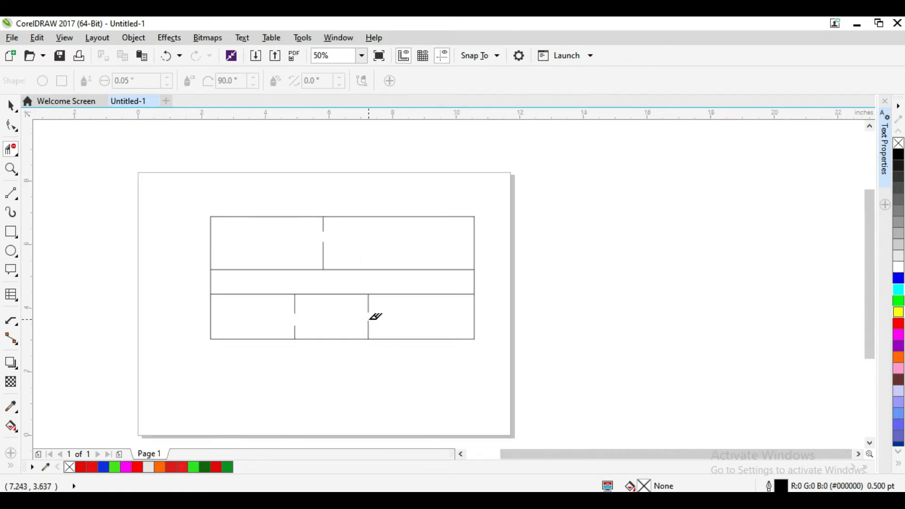
left_click(19, 325)
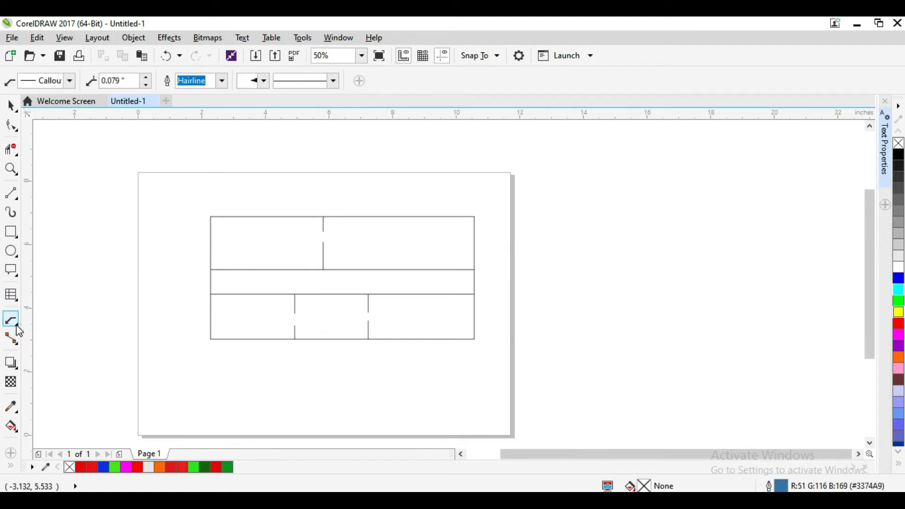
left_click(18, 330)
left_click(64, 319)
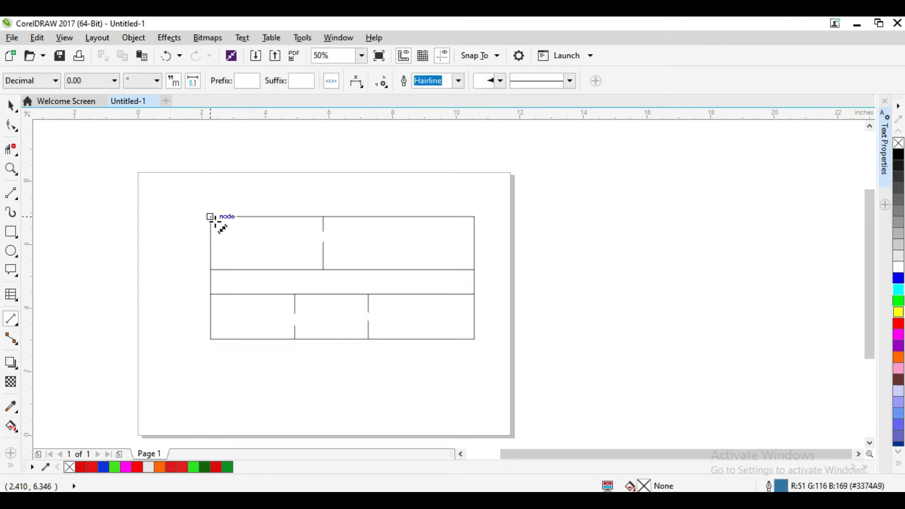
left_click_drag(212, 216, 186, 336)
left_click(200, 343)
left_click_drag(211, 217, 210, 339)
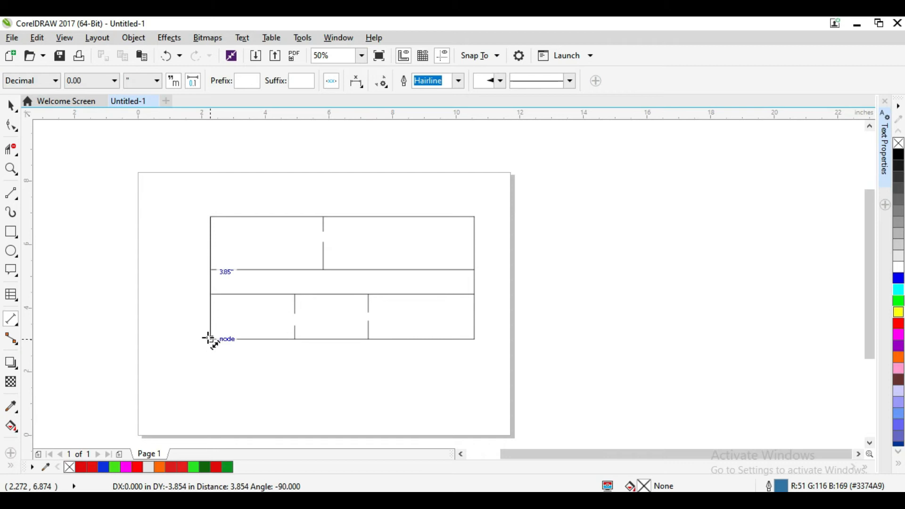
left_click(183, 345)
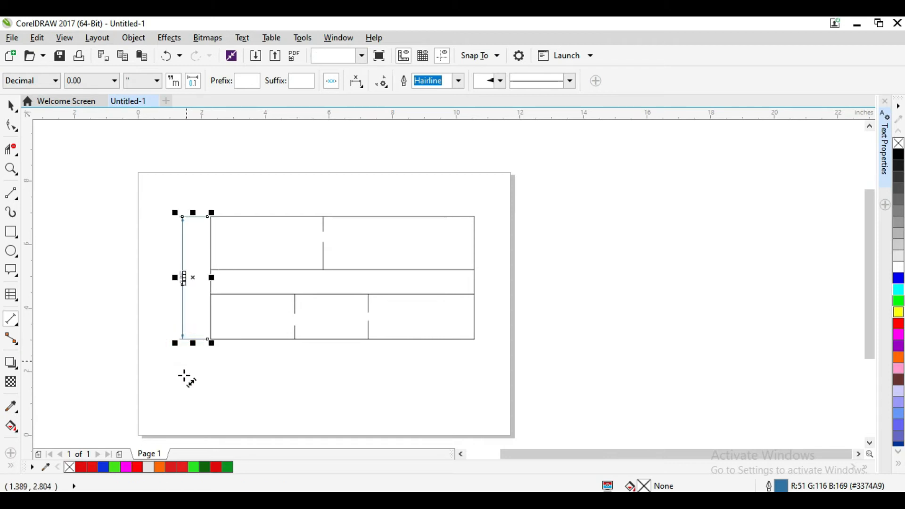
Set the height dimension's style to Fractional and inspect its label up close.
scroll(179, 288, "up", 5)
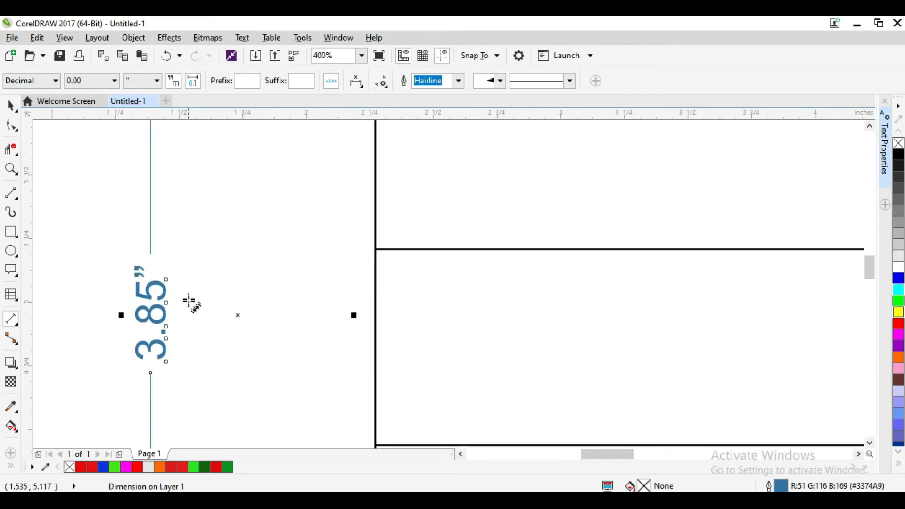
scroll(156, 321, "down", 2)
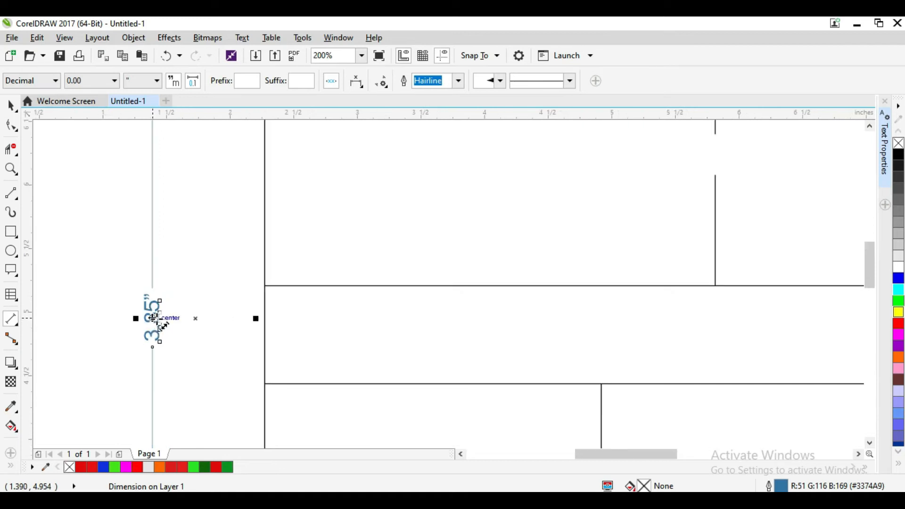
scroll(160, 321, "down", 2)
left_click(41, 81)
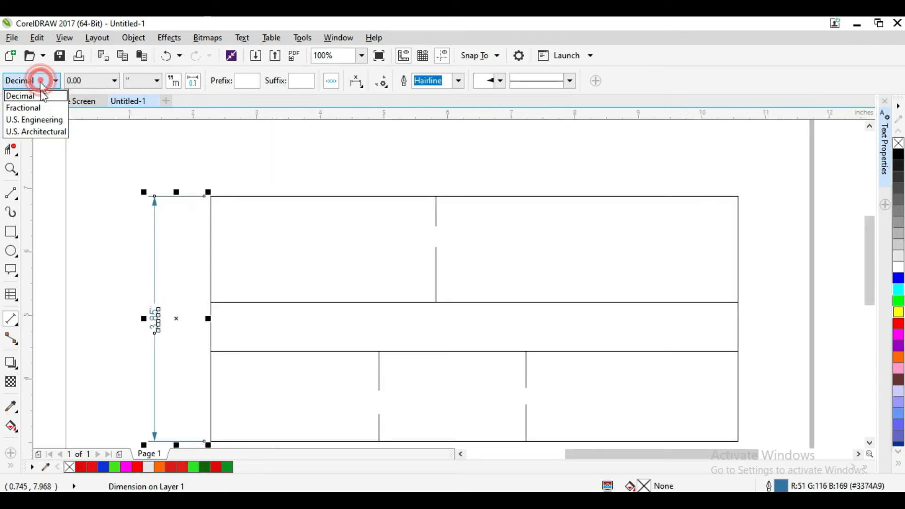
left_click(36, 108)
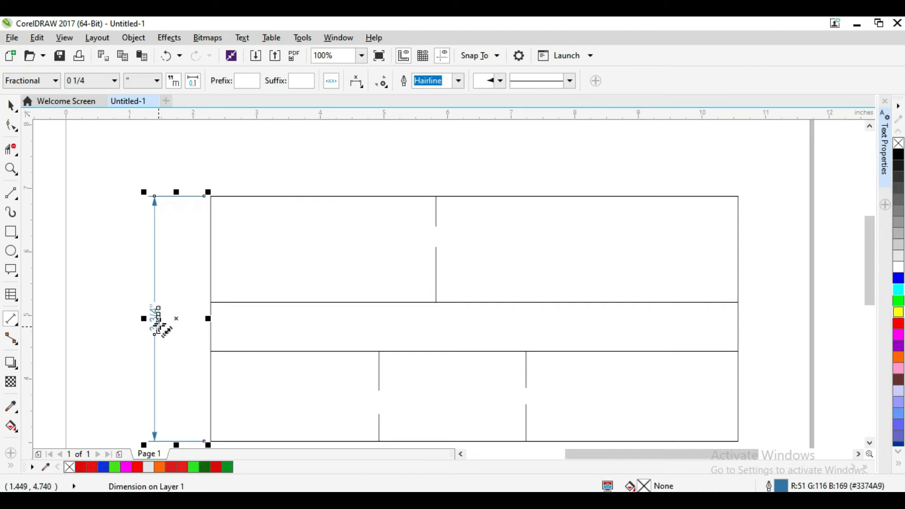
scroll(163, 328, "up", 2)
scroll(163, 326, "down", 4)
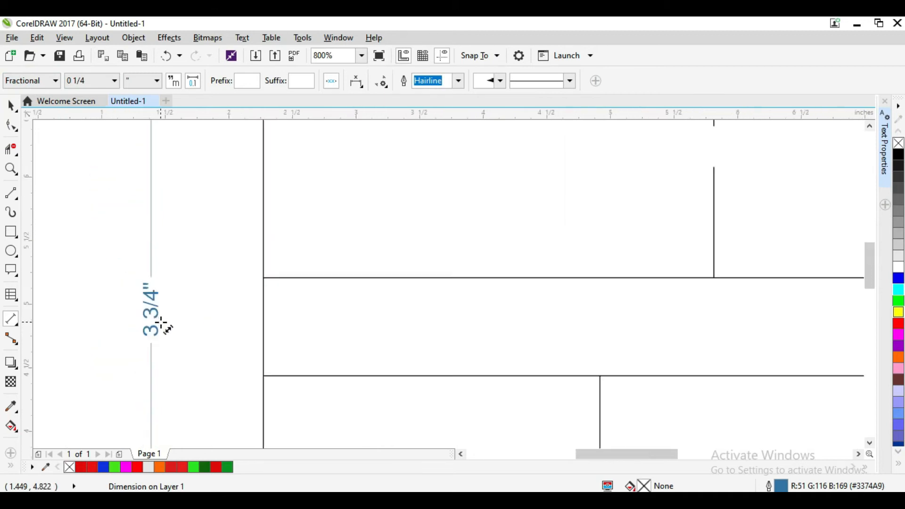
Set the height dimension's style to U.S. Engineering and inspect its label up close.
left_click(52, 85)
left_click(54, 120)
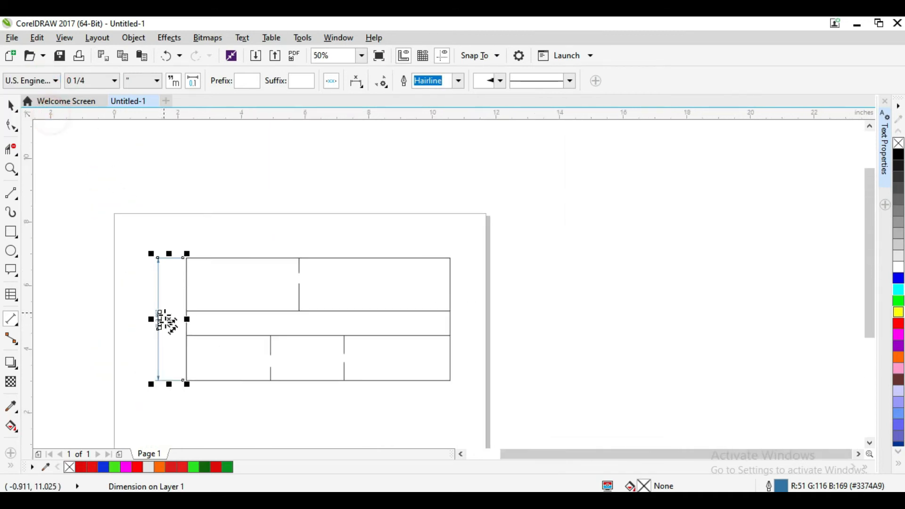
scroll(163, 325, "up", 2)
scroll(163, 326, "up", 1)
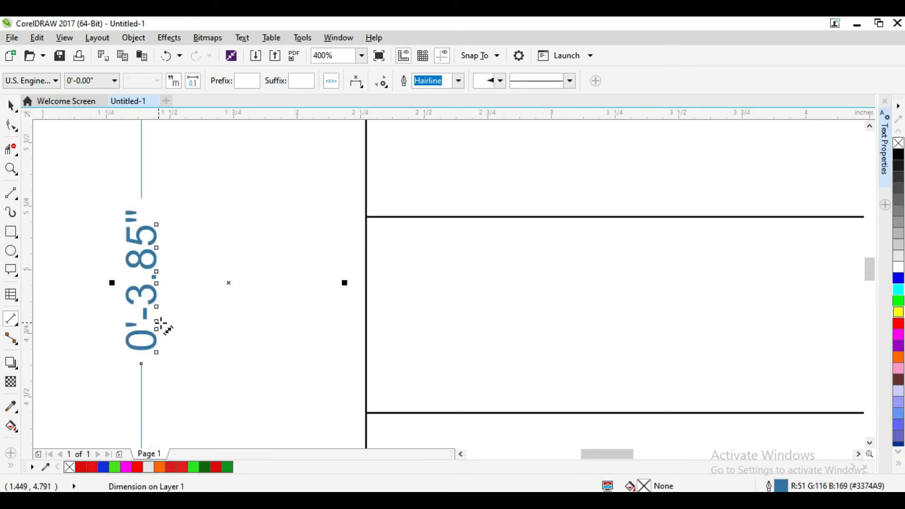
scroll(172, 330, "down", 2)
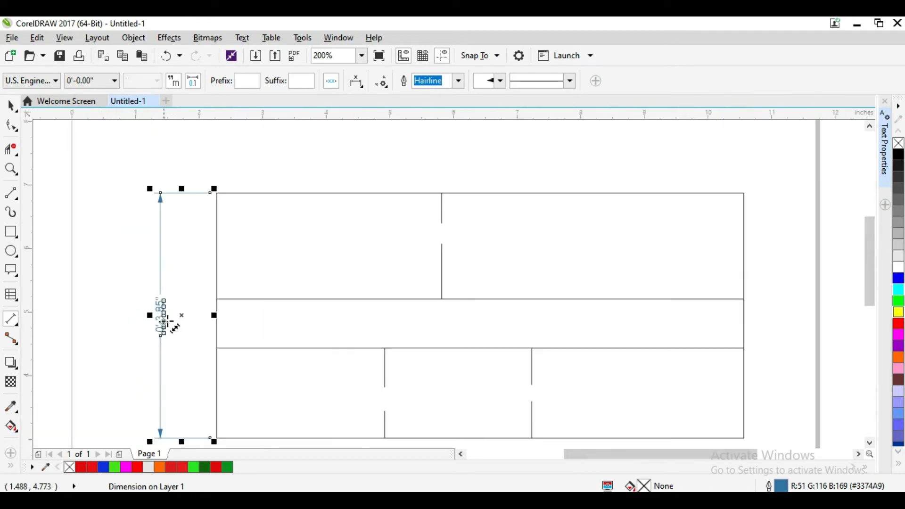
Set the height dimension's style to U.S. Architectural and inspect its label up close.
left_click(28, 80)
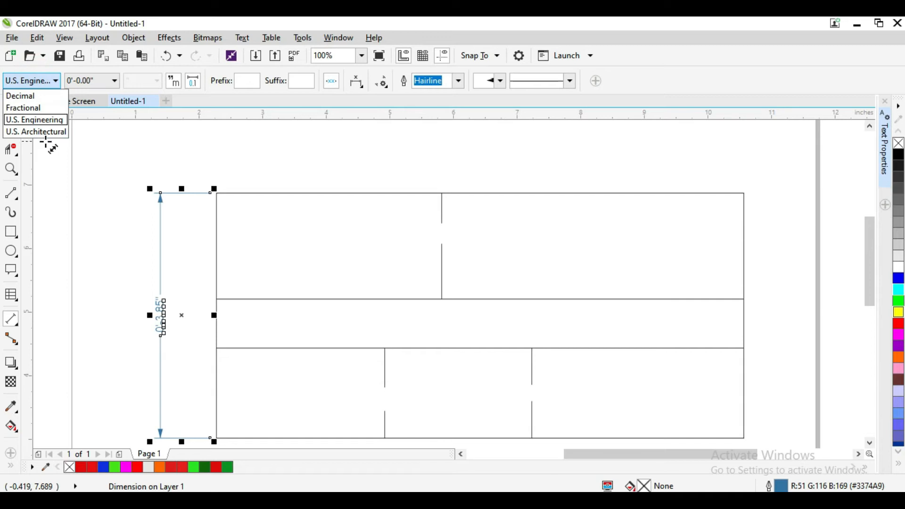
left_click(45, 132)
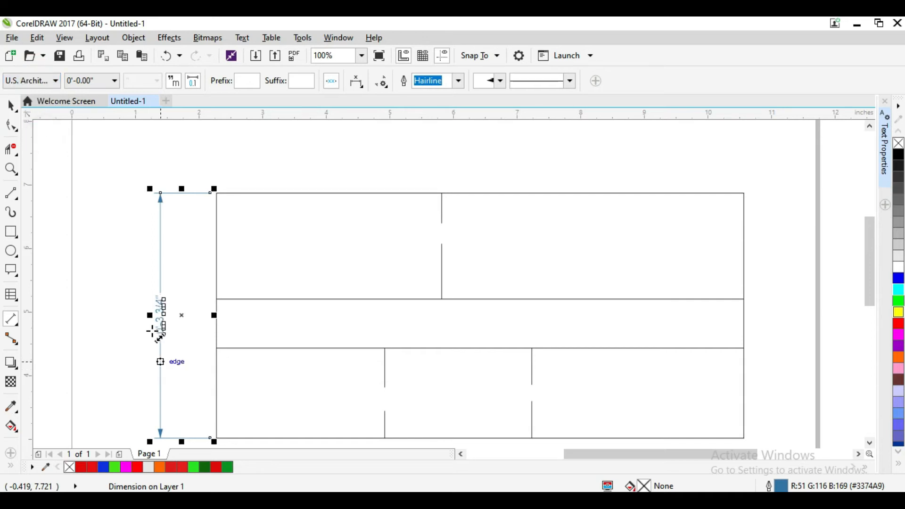
scroll(157, 328, "up", 2)
scroll(155, 328, "down", 2)
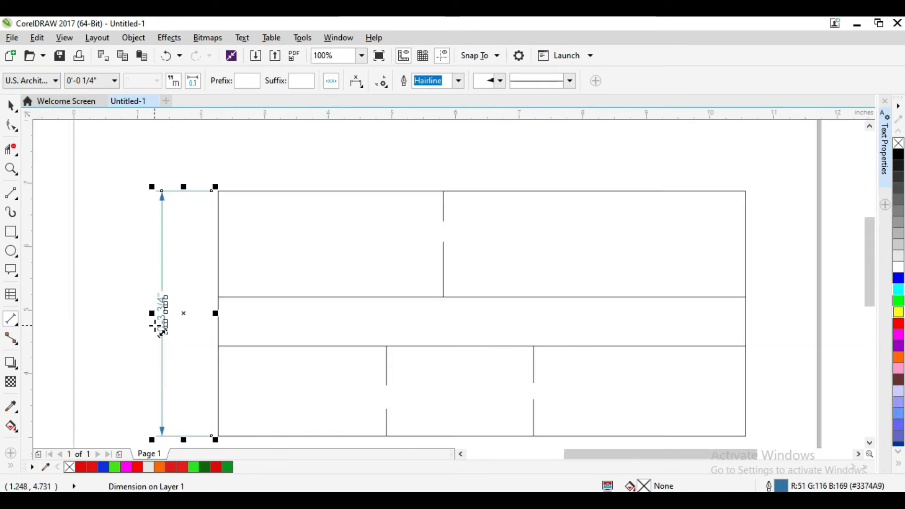
Add the prefix kk and the suffix mm to the height dimension's text.
scroll(158, 317, "up", 2)
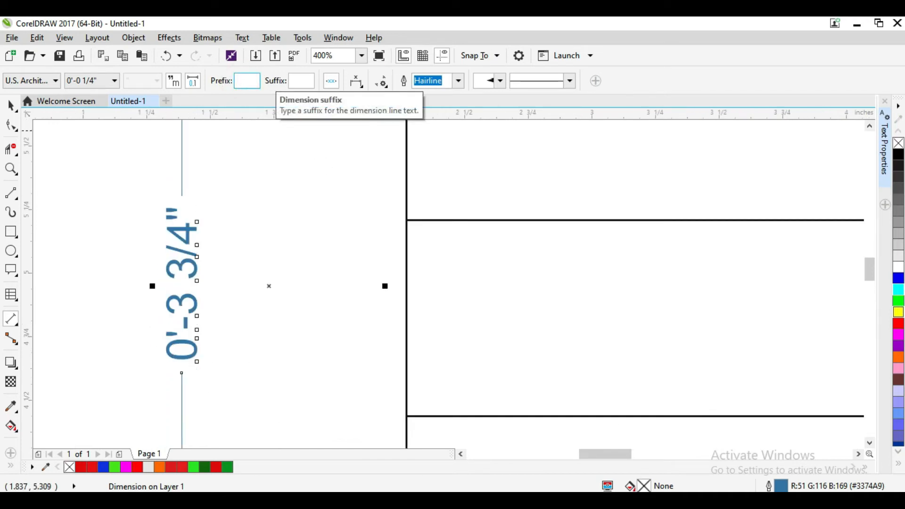
key("Return")
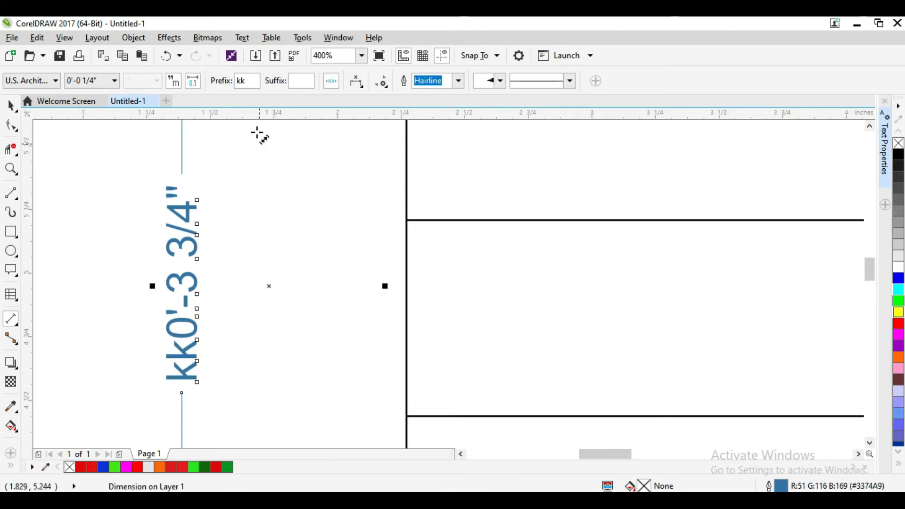
left_click(304, 81)
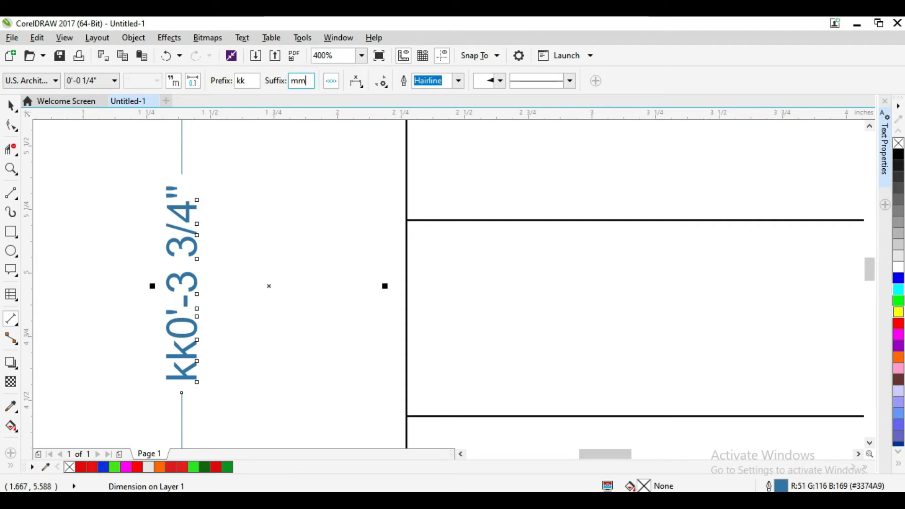
key("Return")
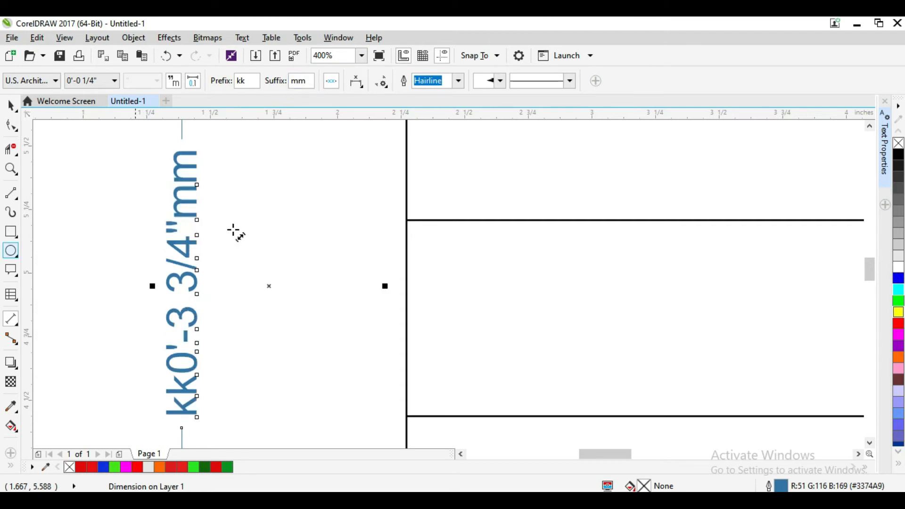
Try the height dimension's label with the Text Above Dimension Line position and inspect it up close.
left_click(358, 82)
scroll(326, 187, "down", 1)
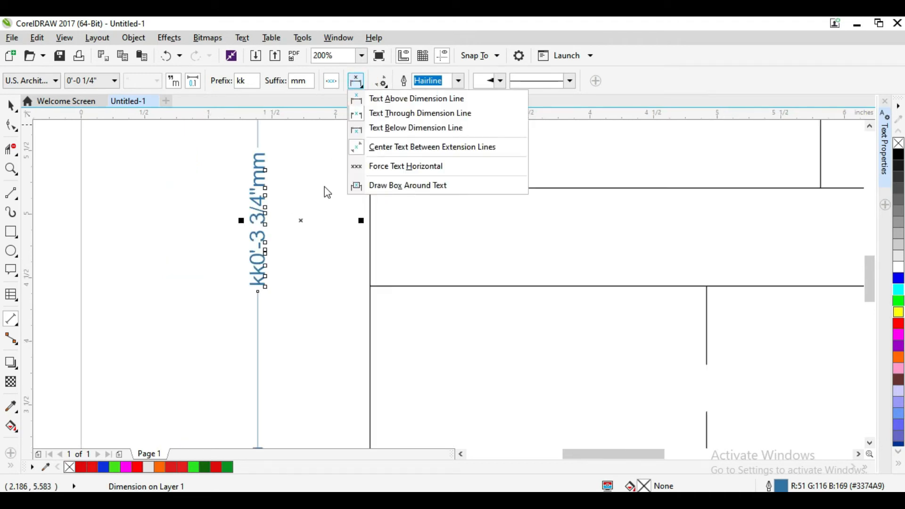
scroll(328, 193, "down", 1)
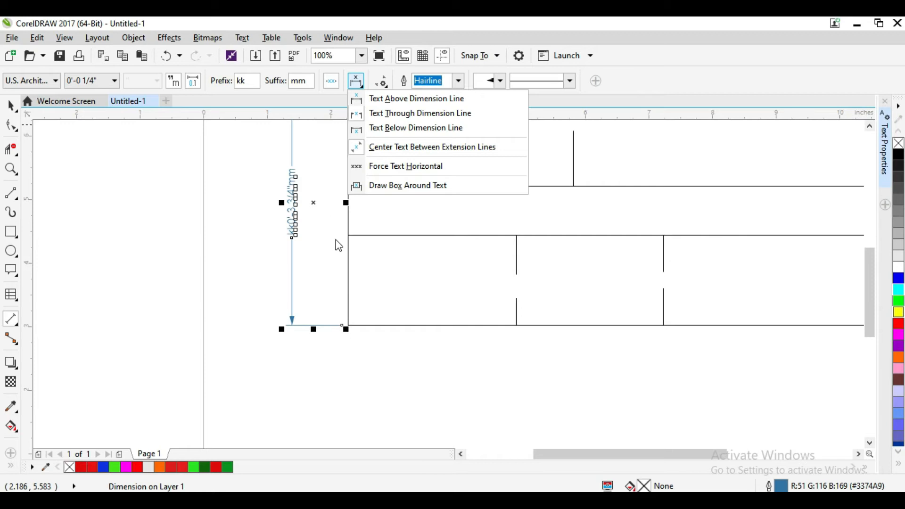
scroll(337, 232, "up", 3)
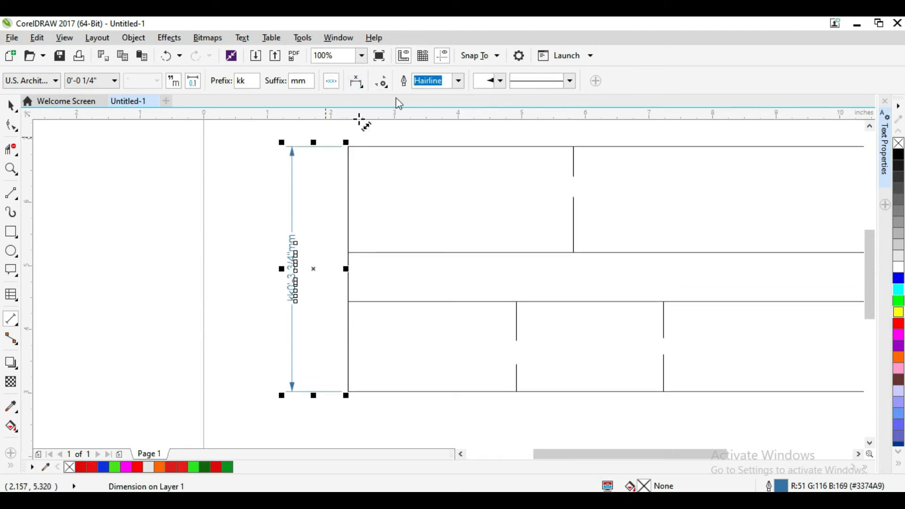
left_click(364, 87)
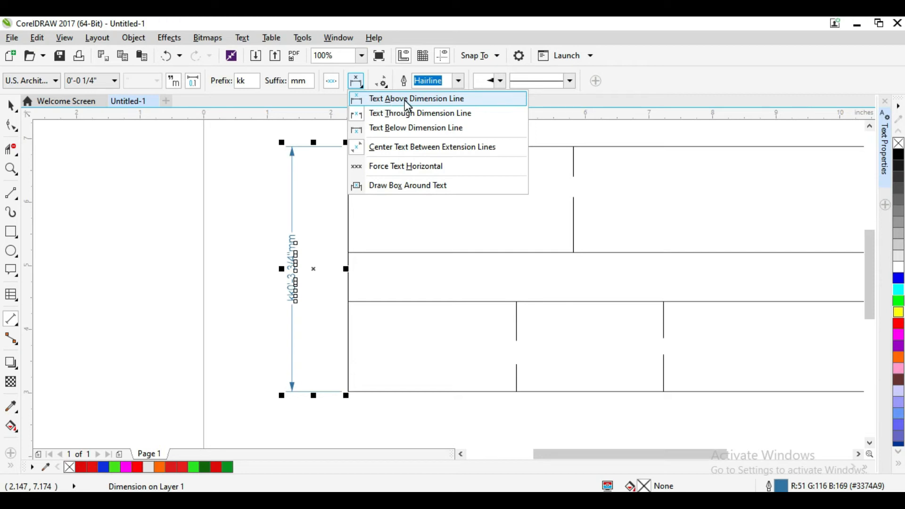
scroll(294, 280, "up", 1)
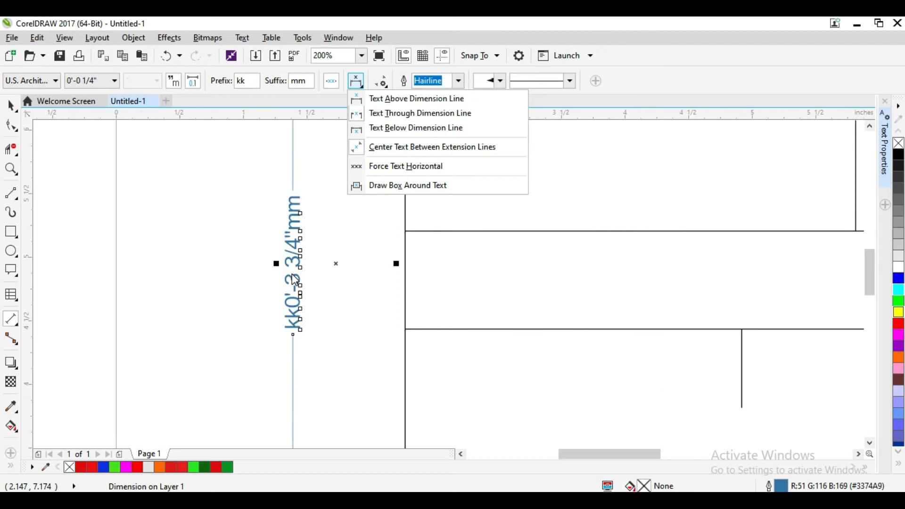
left_click(409, 98)
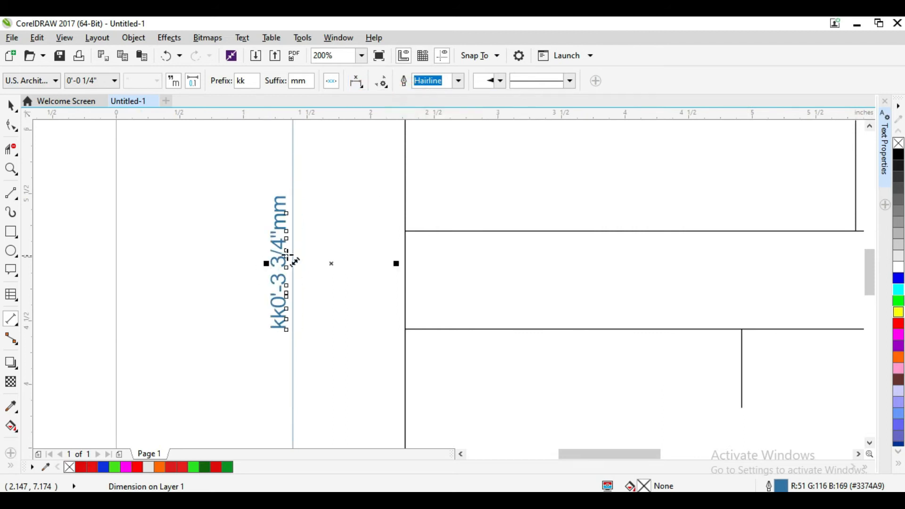
Try the height dimension's label through the dimension line, and settle on the Text Below Dimension Line position.
left_click(359, 81)
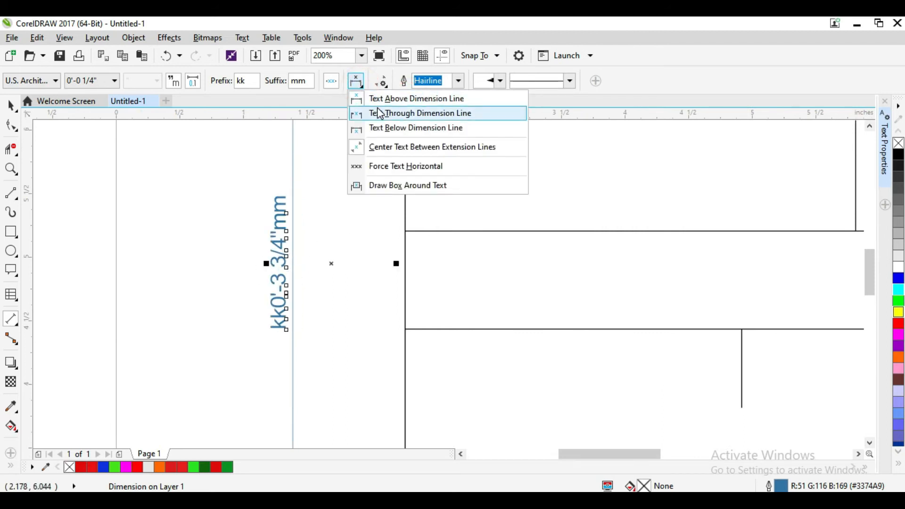
left_click(403, 119)
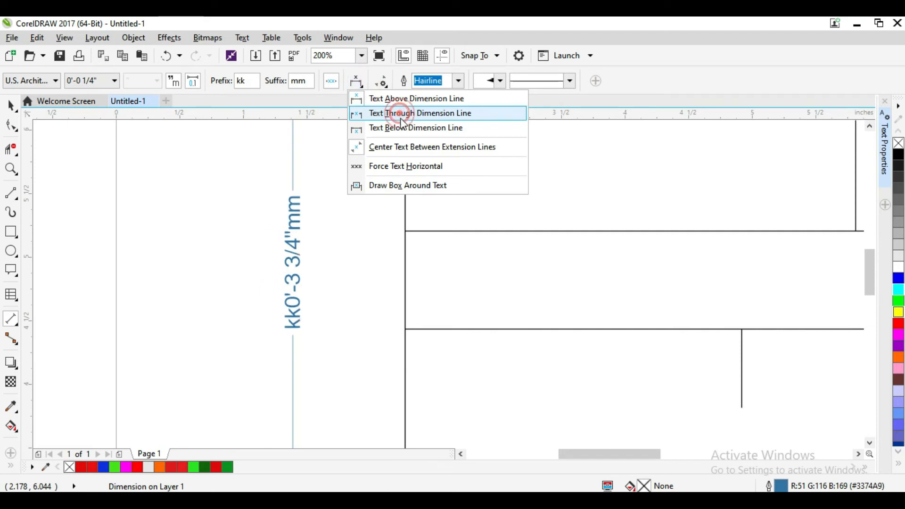
left_click(363, 87)
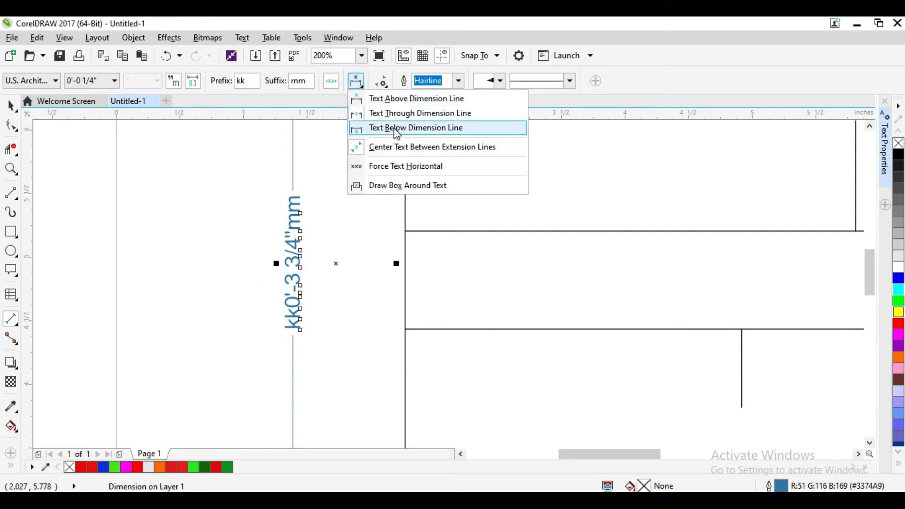
left_click(394, 129)
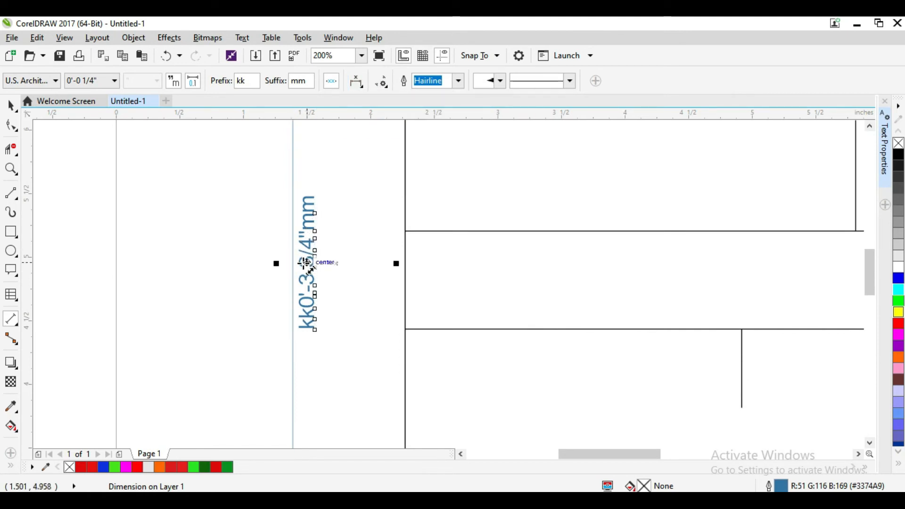
Restyle the height dimension with a 2.0 pt outline, heavy feathered arrowheads and a widely spaced dotted line style.
scroll(309, 268, "down", 1)
left_click(459, 81)
left_click(453, 155)
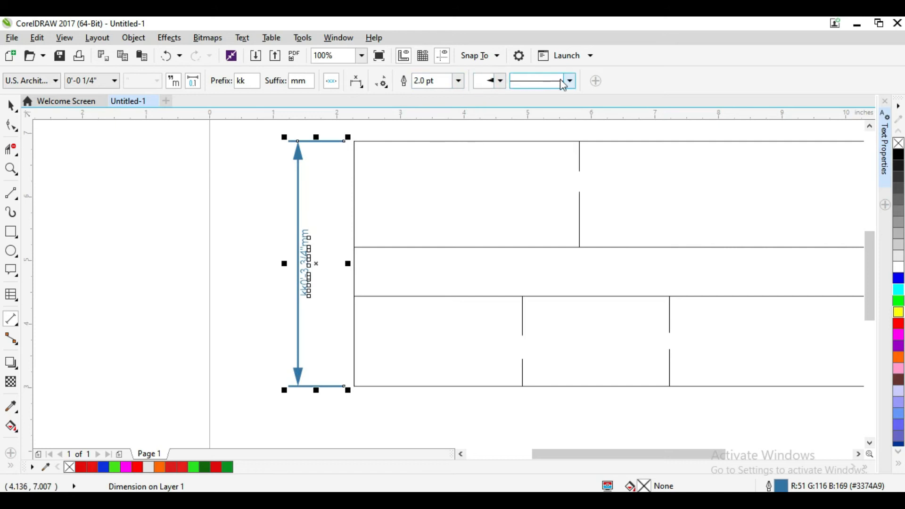
left_click(500, 81)
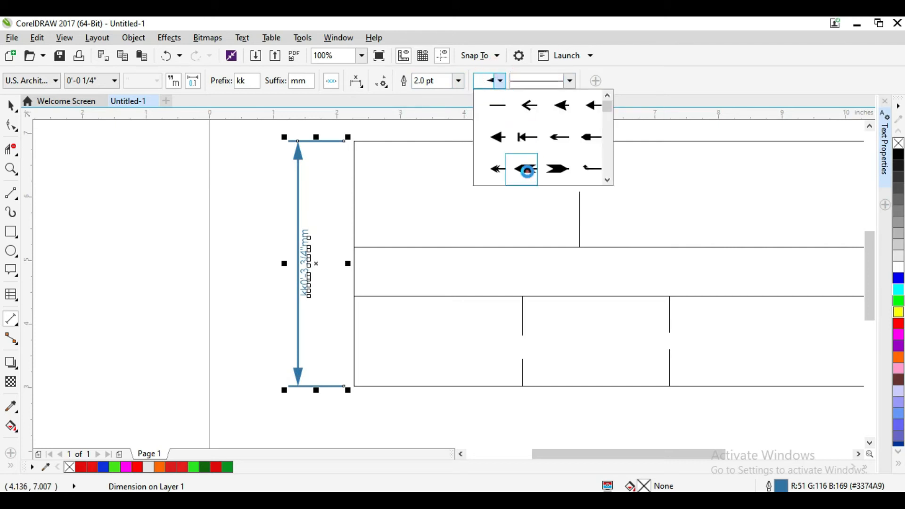
left_click(527, 170)
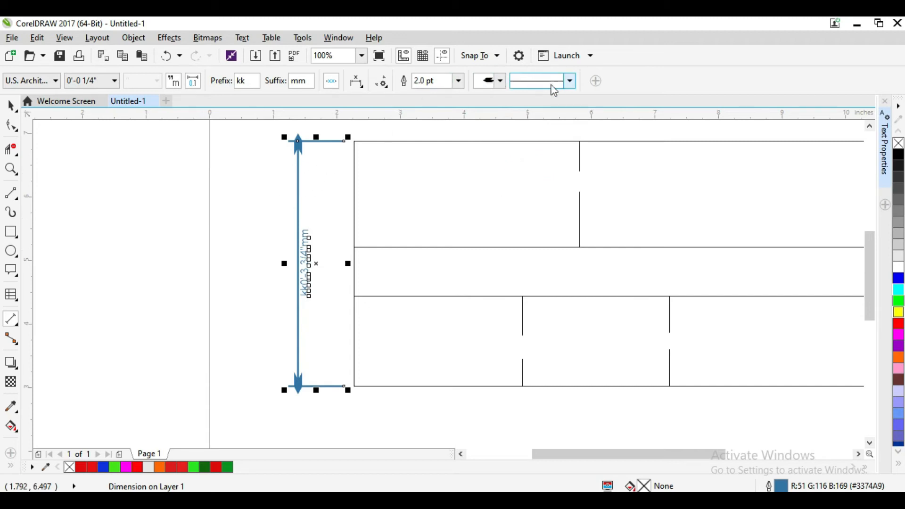
left_click(571, 81)
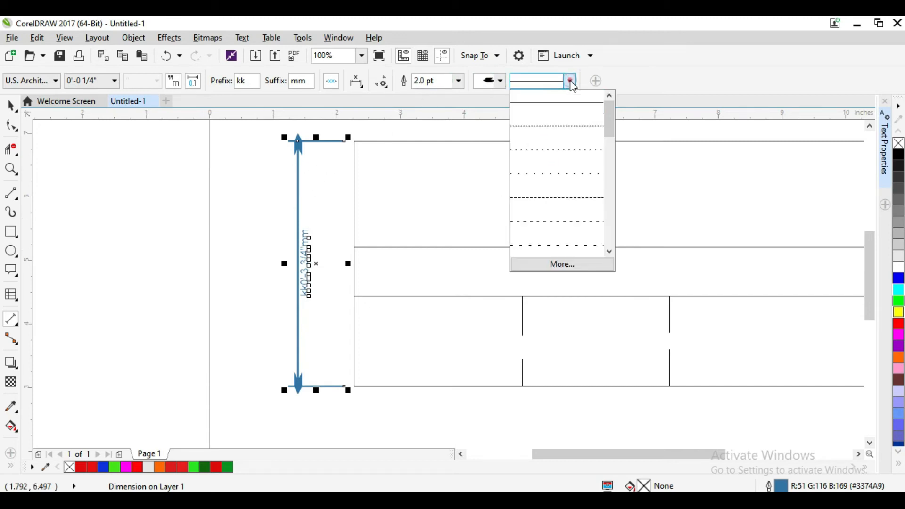
left_click(546, 149)
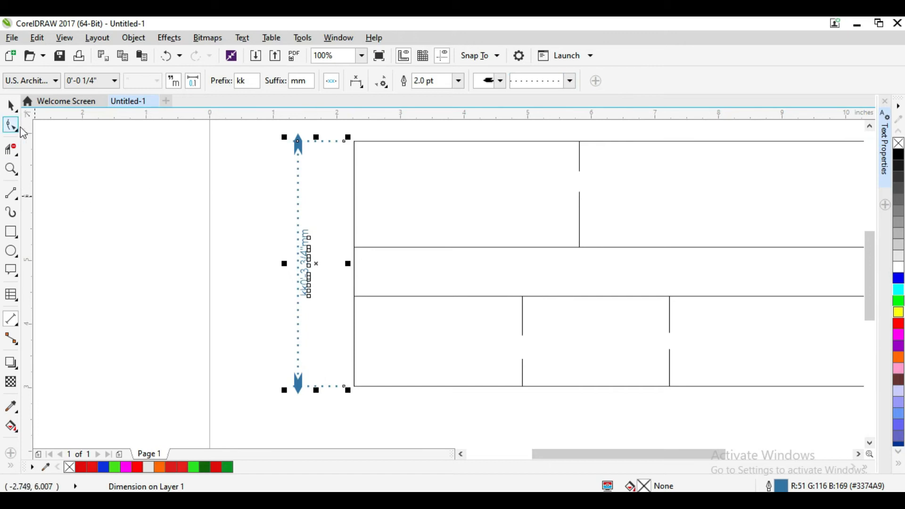
Try a Horizontal or Vertical Dimension across the rectangle's top edge from its right corner to its left, and delete it.
scroll(418, 313, "down", 1)
left_click_drag(485, 454, 531, 454)
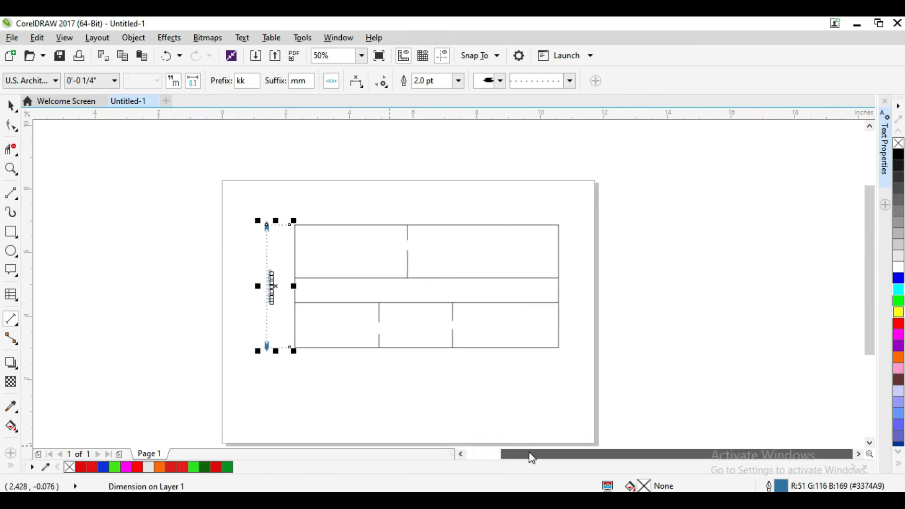
left_click(18, 326)
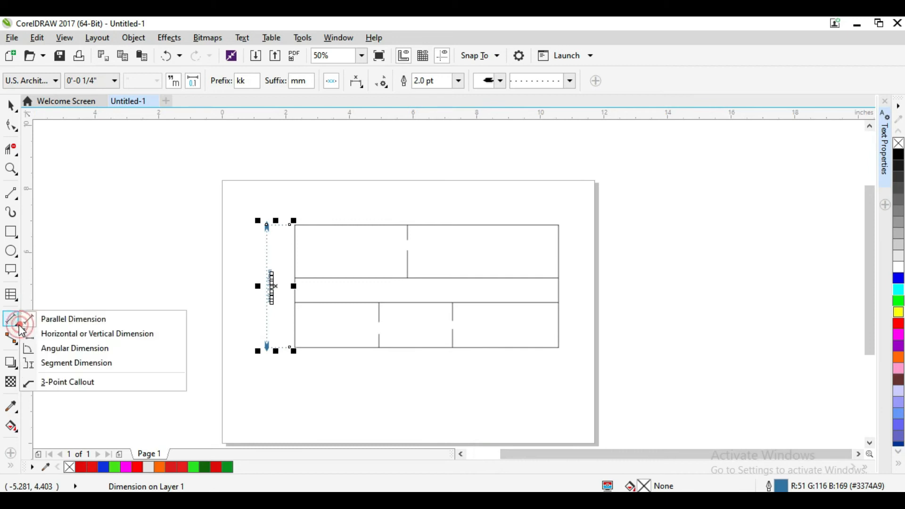
left_click(64, 334)
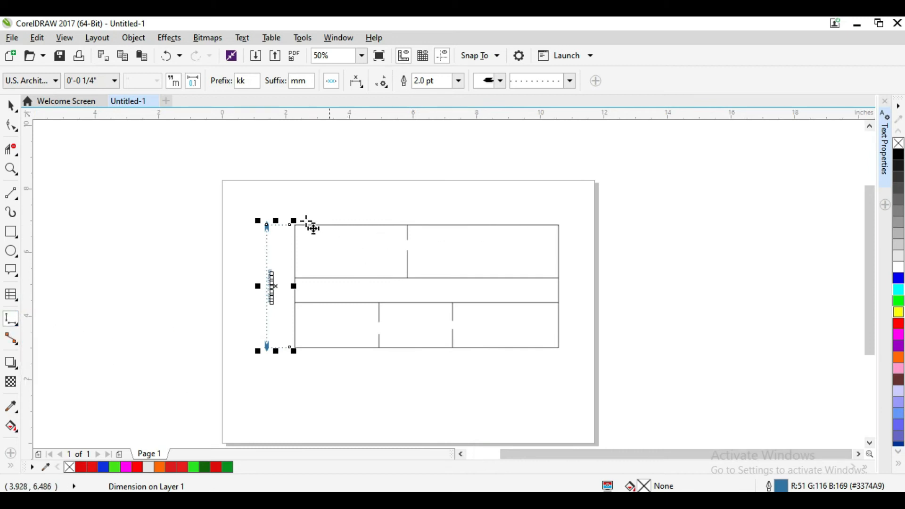
left_click_drag(559, 225, 295, 224)
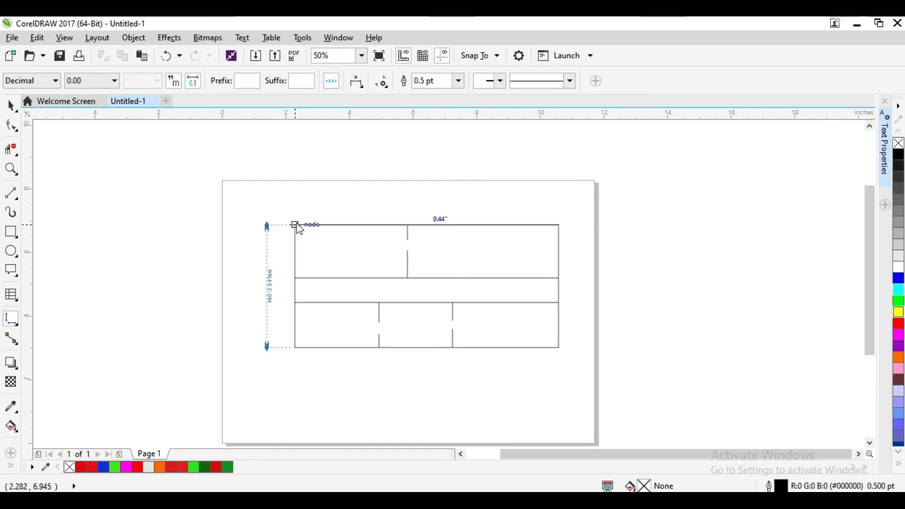
left_click(292, 191)
left_click(301, 192)
left_click(12, 105)
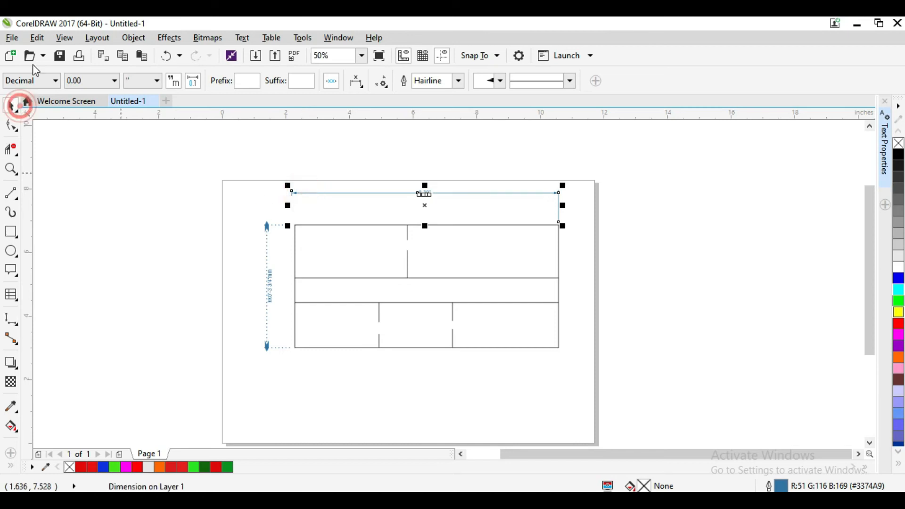
key("Delete")
Add a horizontal dimension for the rectangle's full width, placed about 0.7 in above its top edge.
left_click(14, 317)
left_click(296, 226)
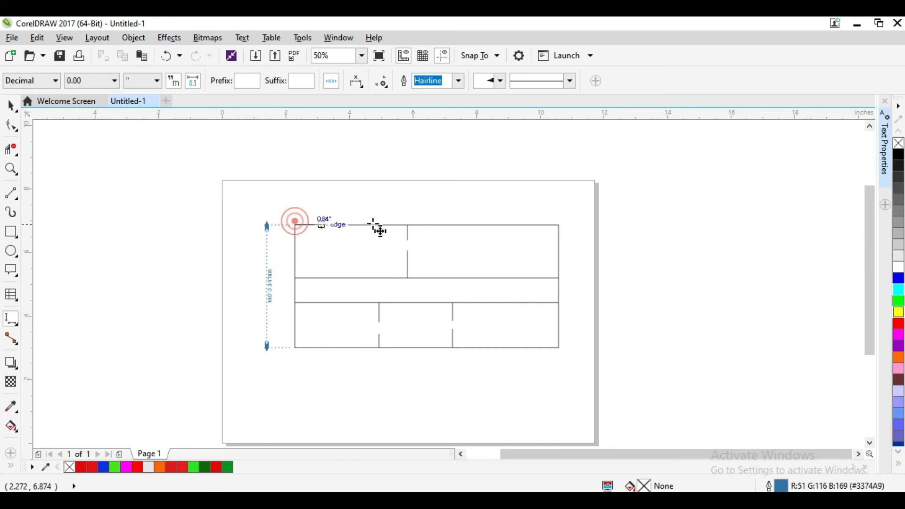
left_click(562, 227)
left_click(558, 203)
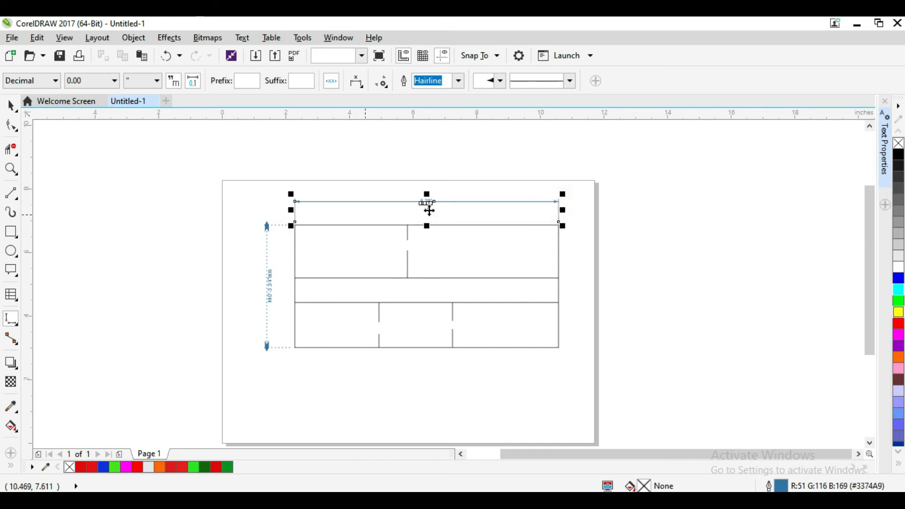
Add the prefix kk and the suffix mm to the width dimension's text.
scroll(436, 216, "up", 2)
scroll(427, 214, "down", 1)
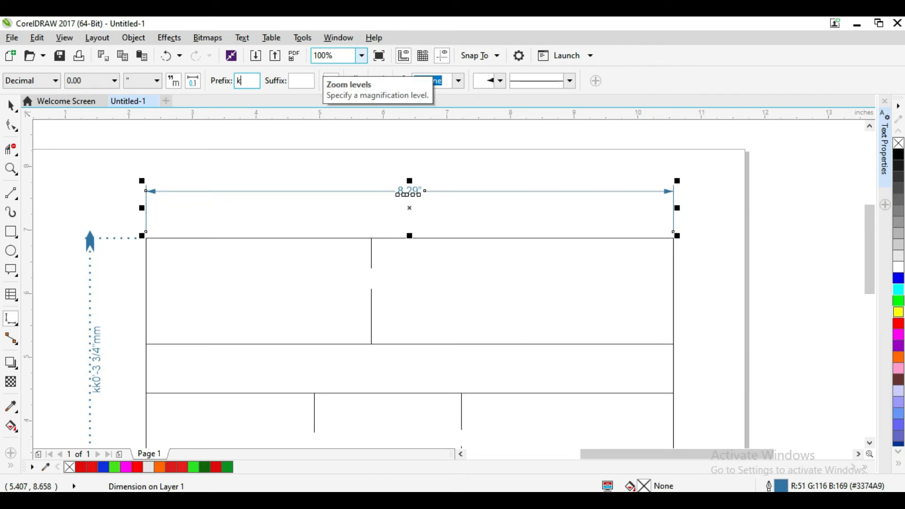
key("Return")
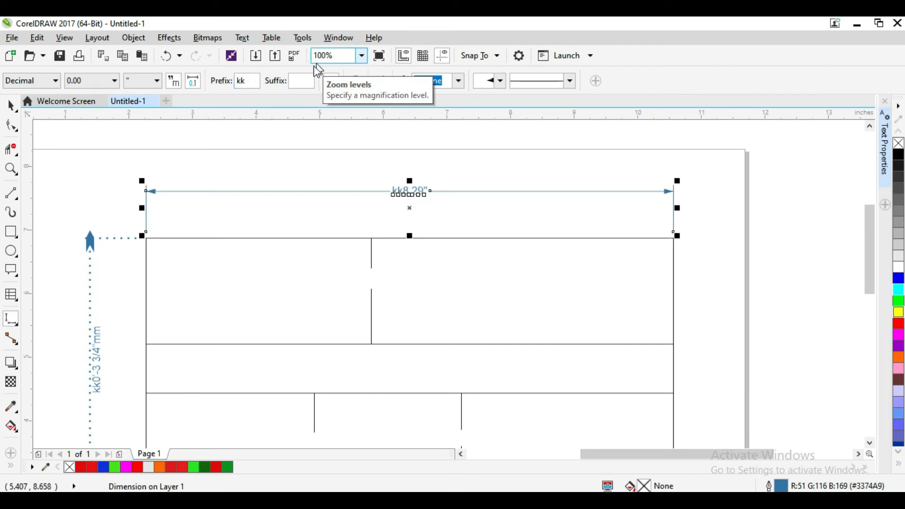
scroll(400, 191, "up", 2)
scroll(404, 196, "down", 1)
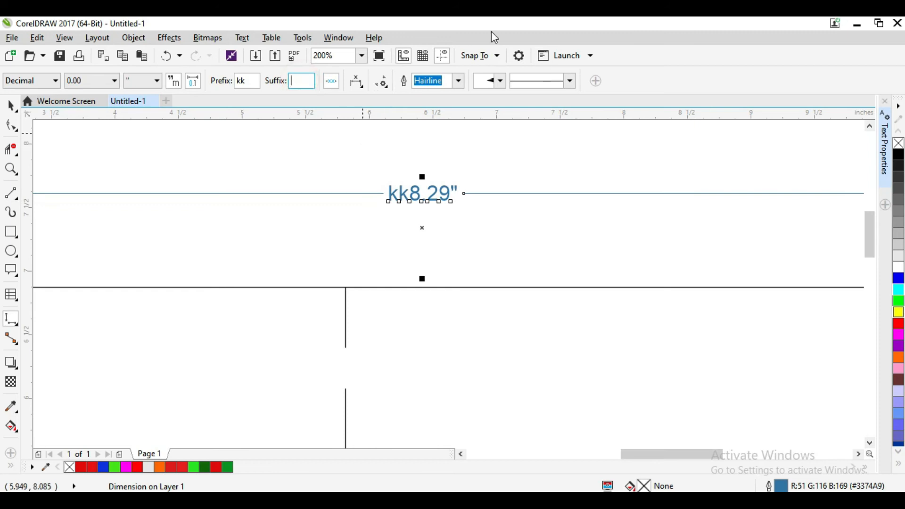
key("Return")
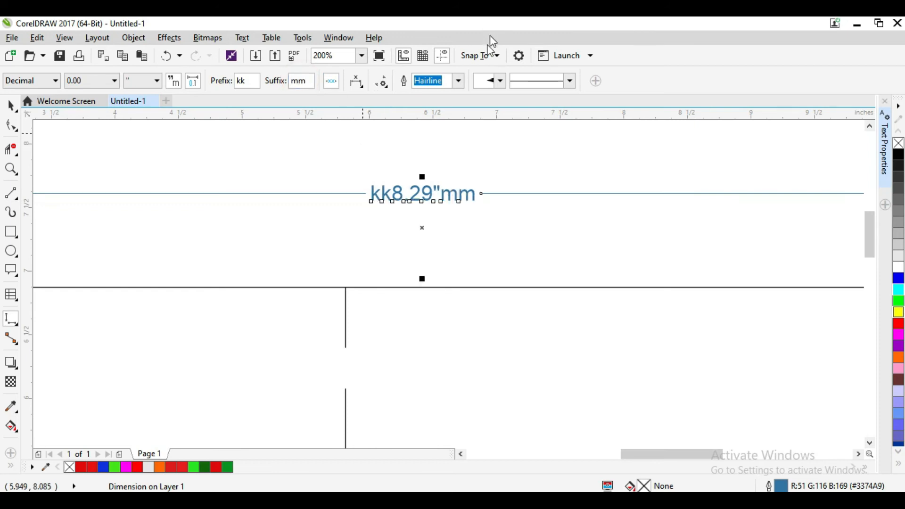
Restyle the width dimension with a 2.0 pt outline, small double-barbed arrowheads and a short-dashed line style.
scroll(422, 156, "down", 1)
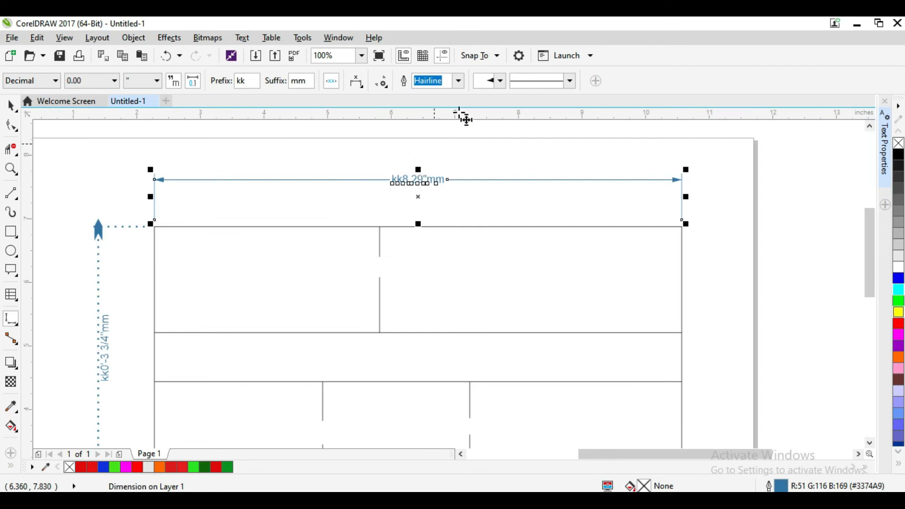
left_click(459, 83)
left_click(441, 152)
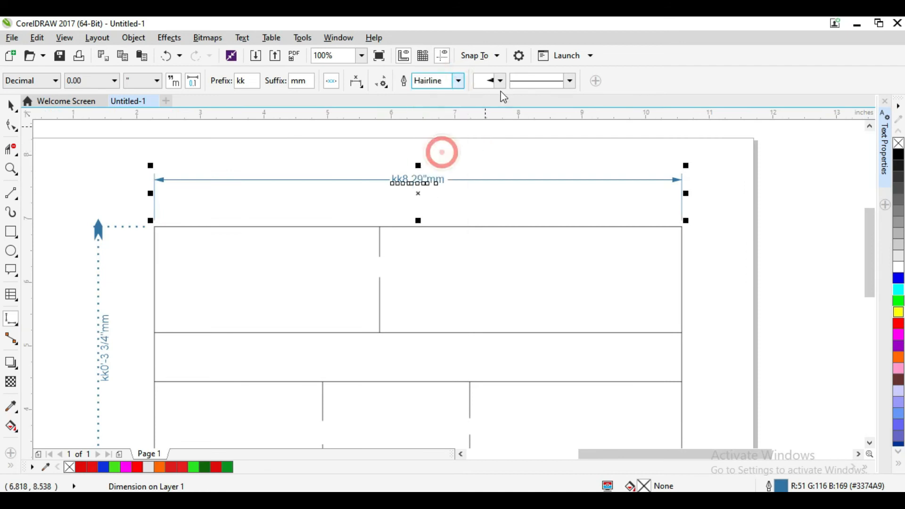
left_click(500, 81)
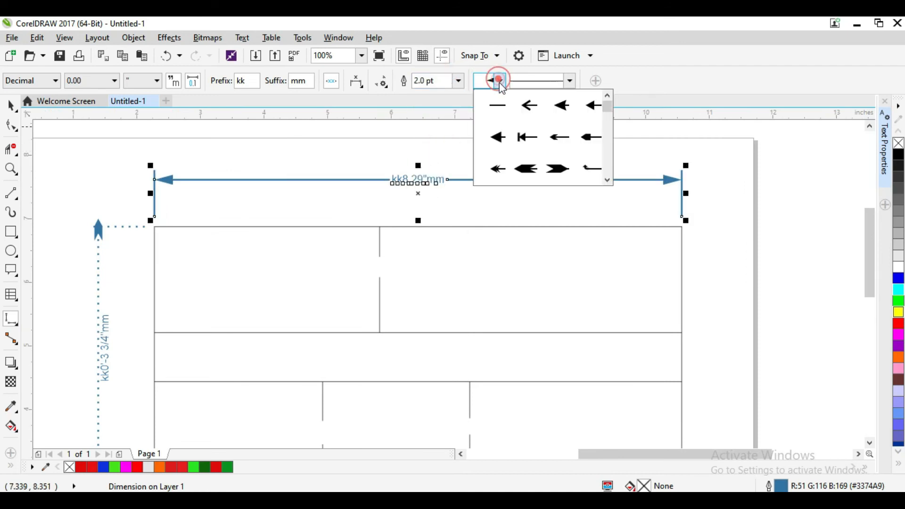
left_click(500, 169)
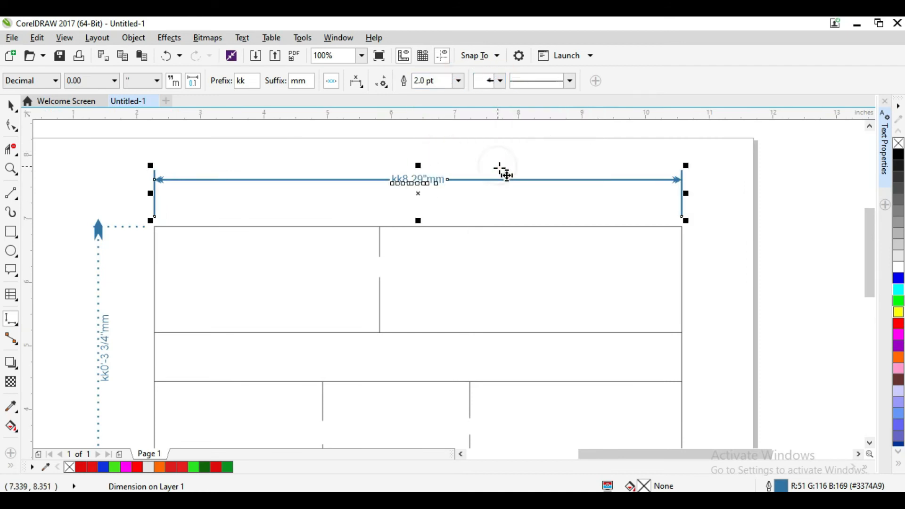
left_click(569, 85)
left_click(561, 193)
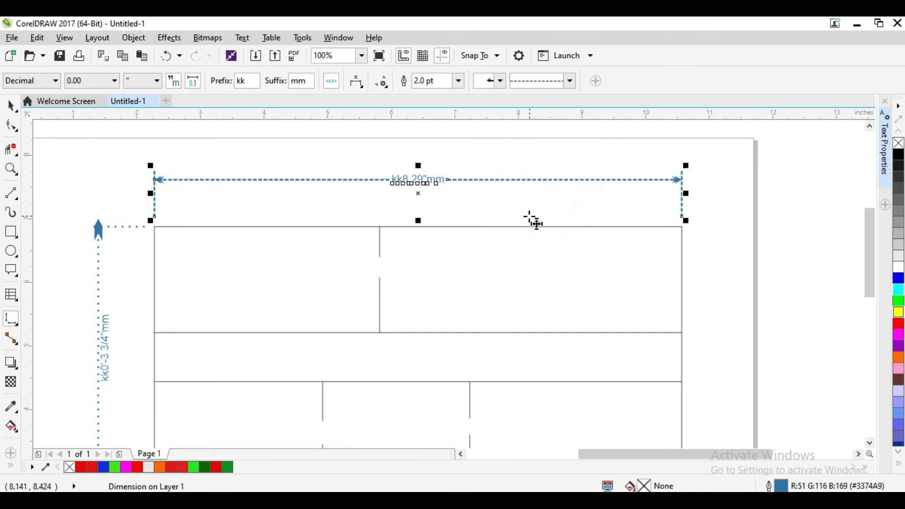
Try an Angular Dimension at the floor plan's lower-left corner with its arms along the bottom and left walls, and delete it.
scroll(533, 219, "down", 2)
scroll(534, 218, "up", 1)
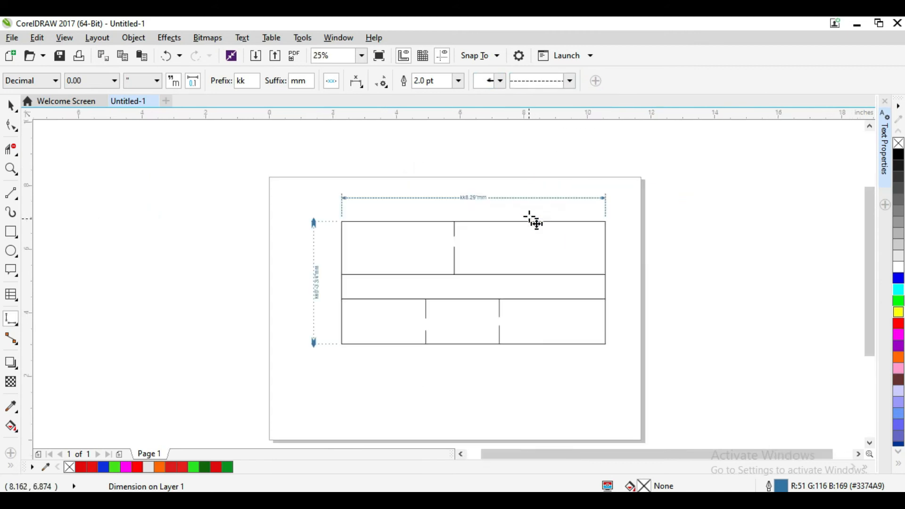
left_click(18, 324)
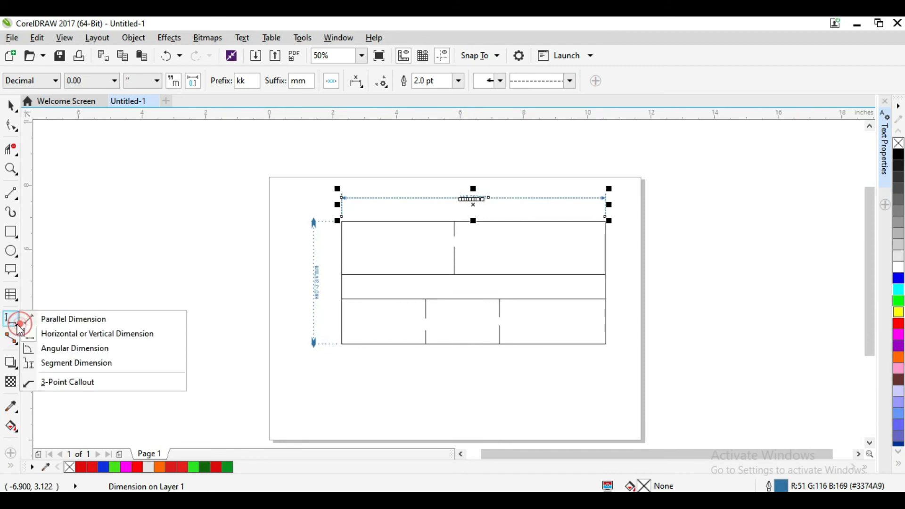
left_click(63, 351)
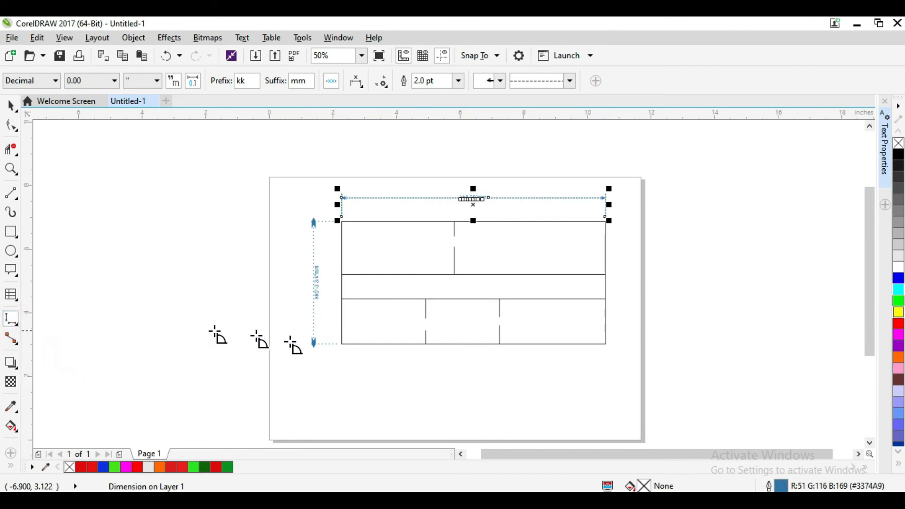
left_click(342, 344)
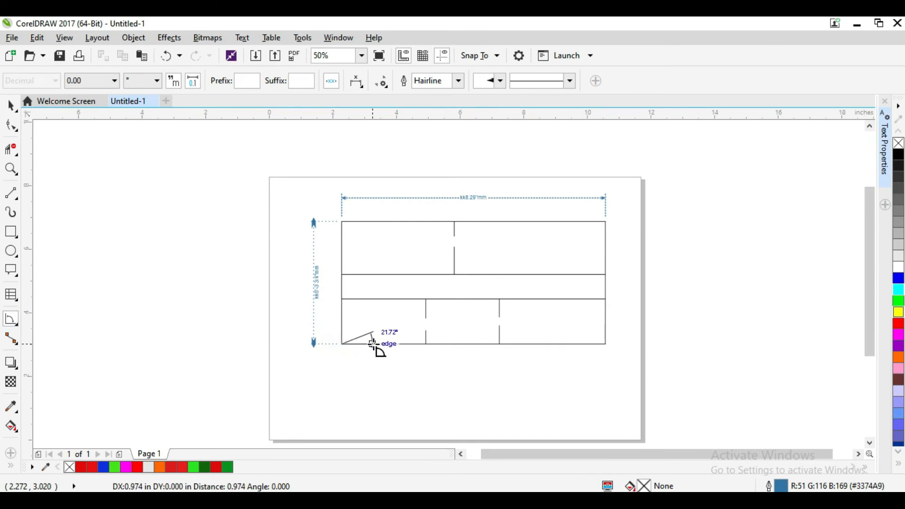
left_click(341, 310)
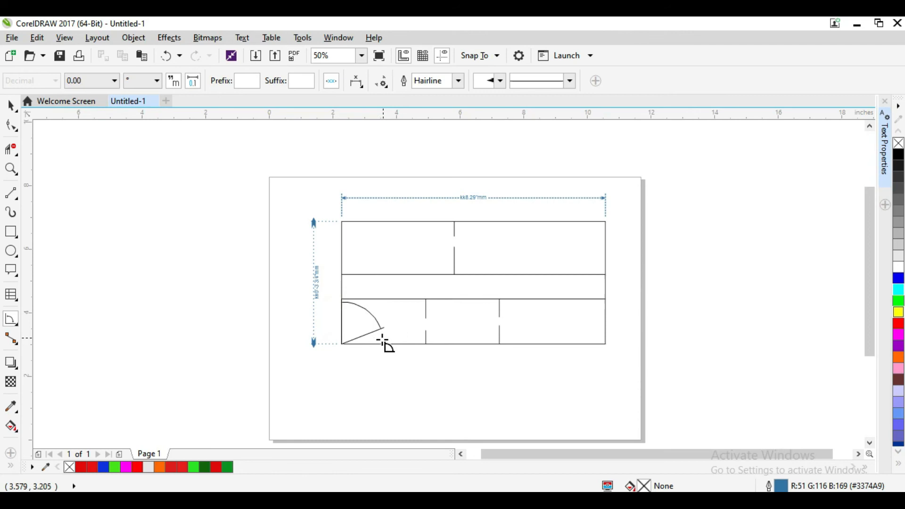
left_click(385, 332)
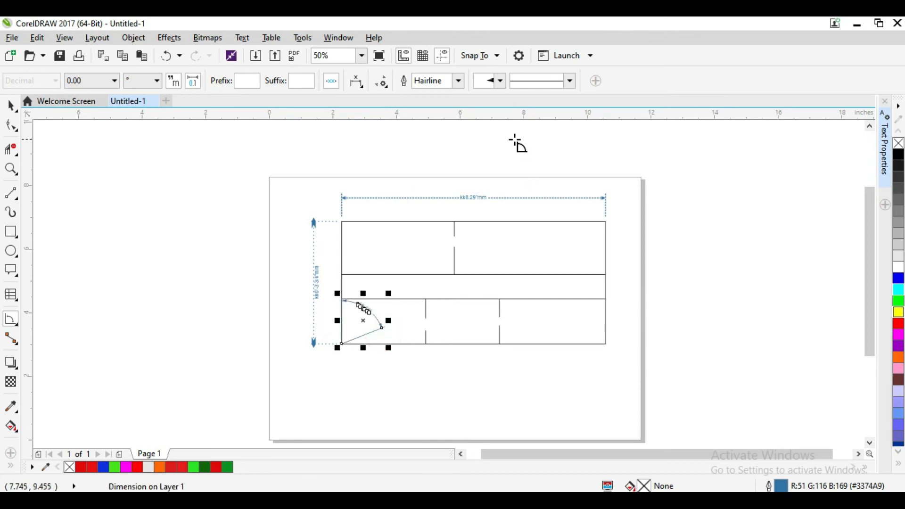
key("Delete")
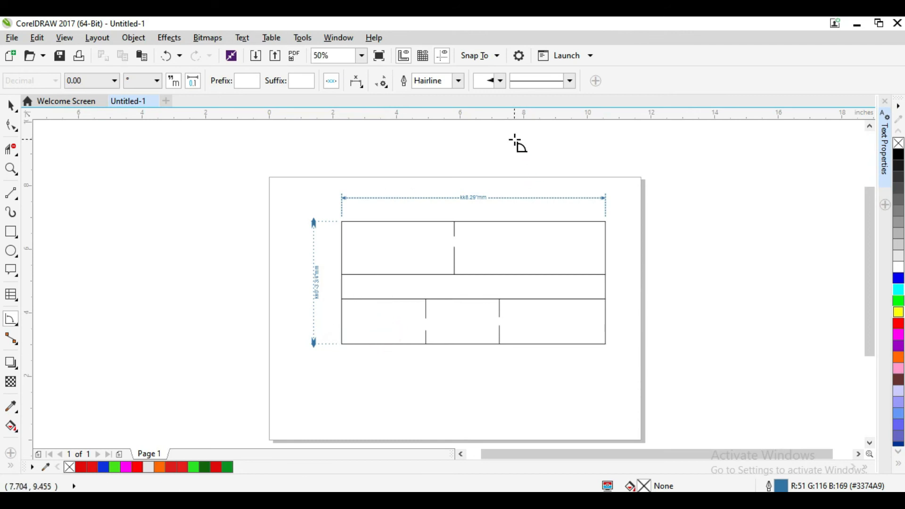
Add an angular dimension between the bottom and left walls at the plan's lower-left corner, with an arc radius of about 1.3 in.
left_click(344, 344)
left_click(370, 345)
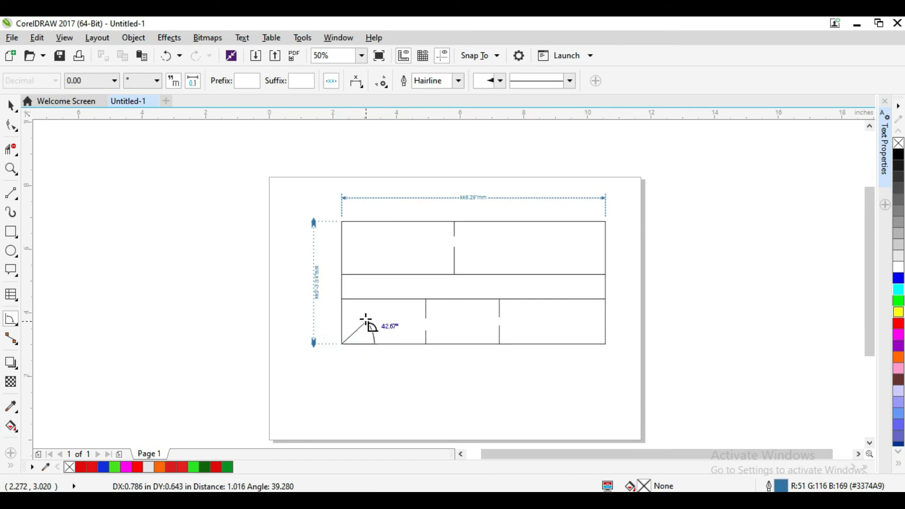
left_click(341, 310)
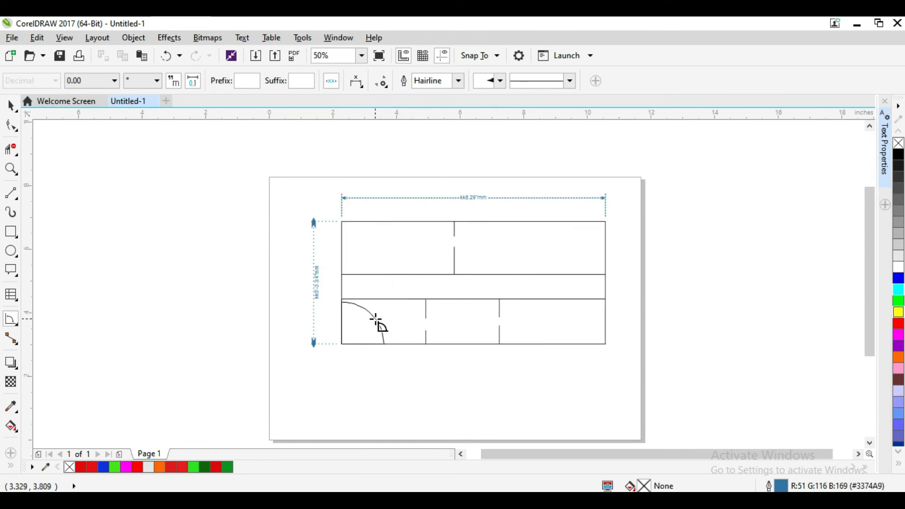
left_click(376, 320)
scroll(363, 317, "up", 4)
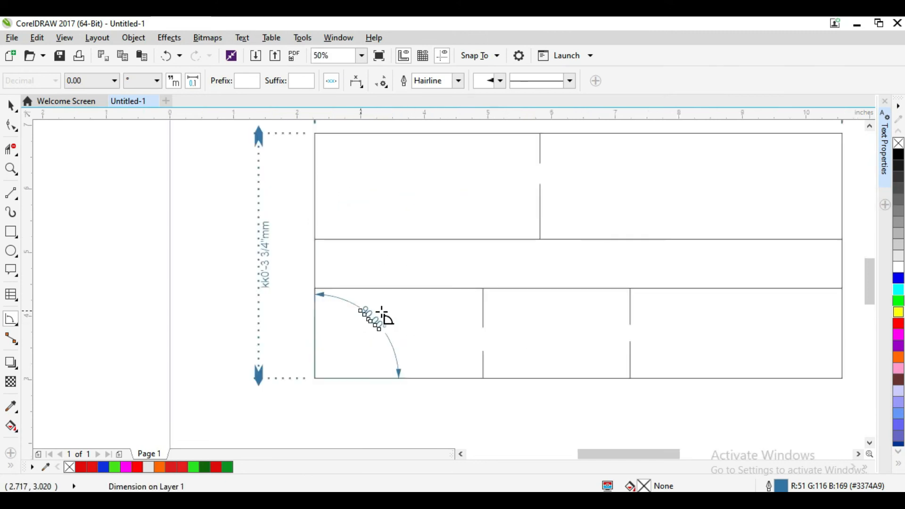
scroll(354, 340, "down", 4)
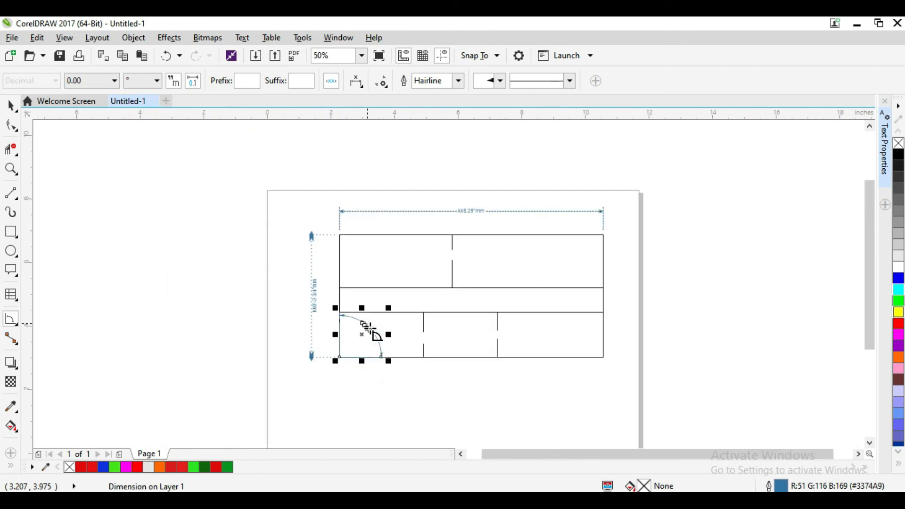
Add a Segment Dimension to the upper room's partition piece above the door opening, placed directly on the partition line.
left_click(16, 326)
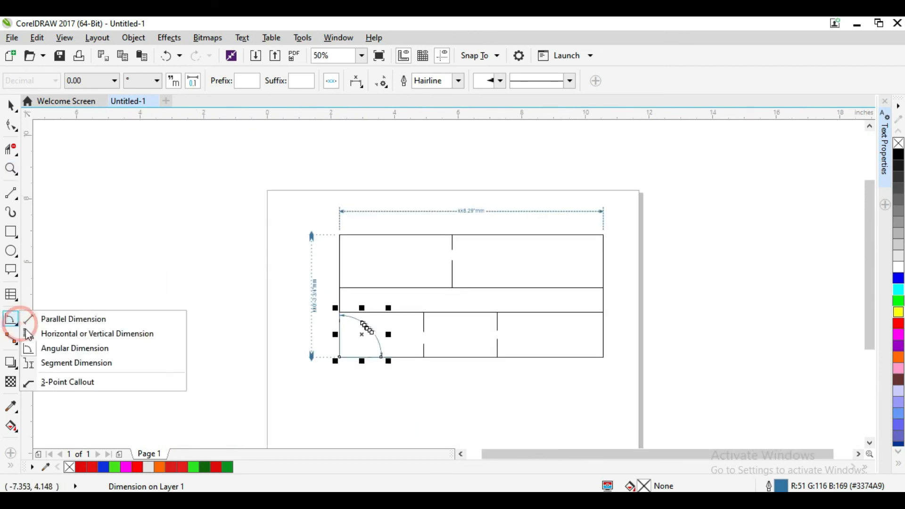
left_click(78, 363)
scroll(455, 273, "up", 2)
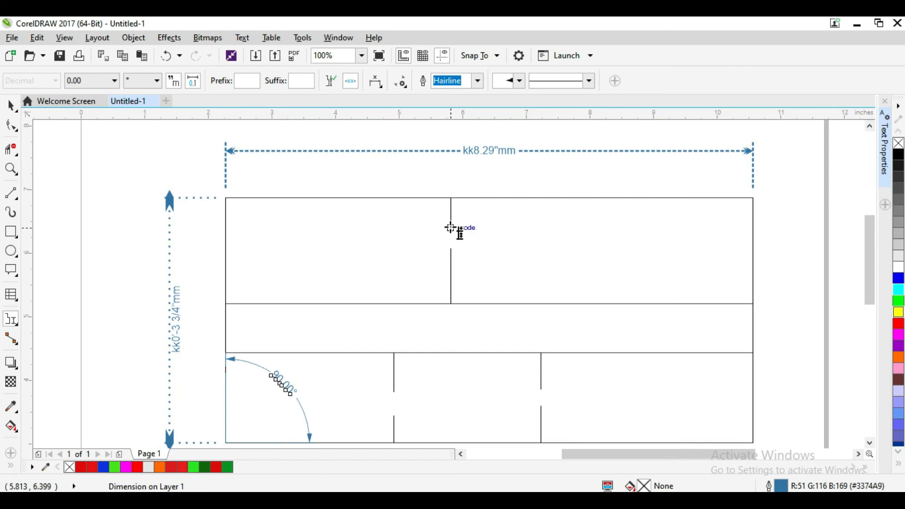
left_click(451, 228)
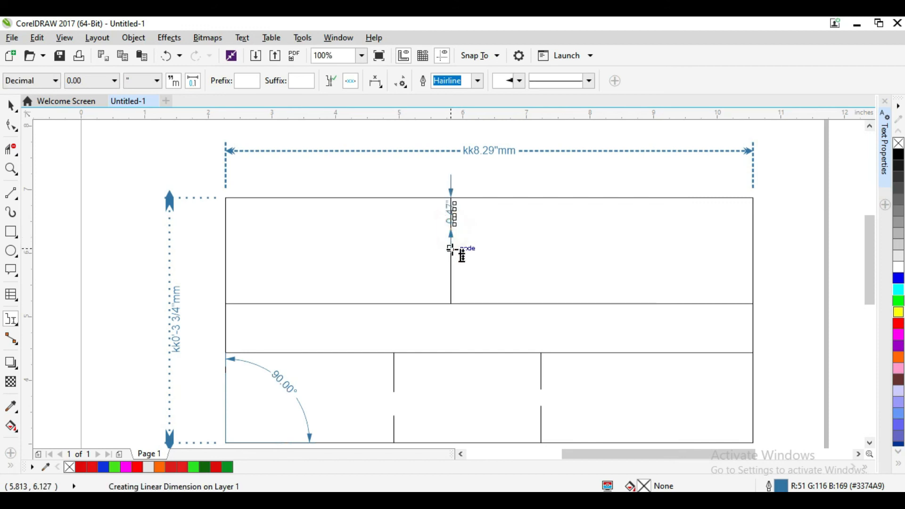
scroll(458, 222, "up", 5)
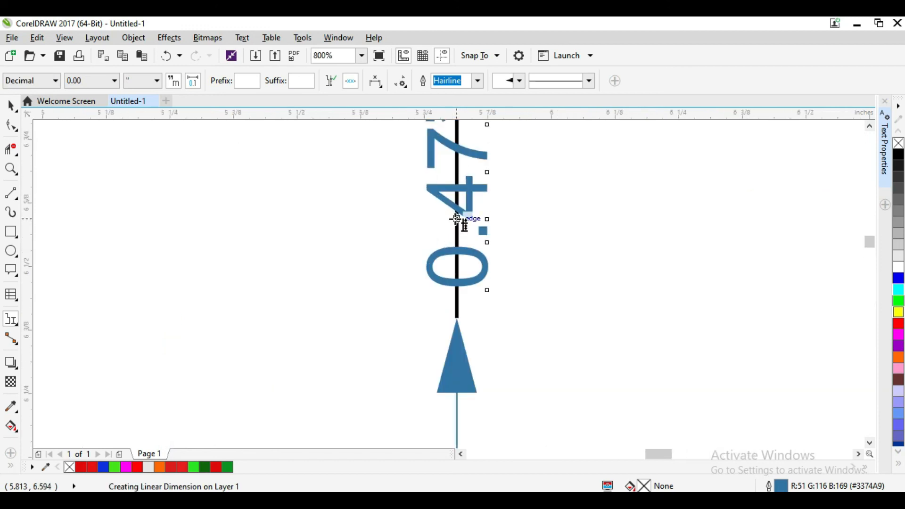
scroll(463, 224, "down", 1)
scroll(460, 222, "down", 1)
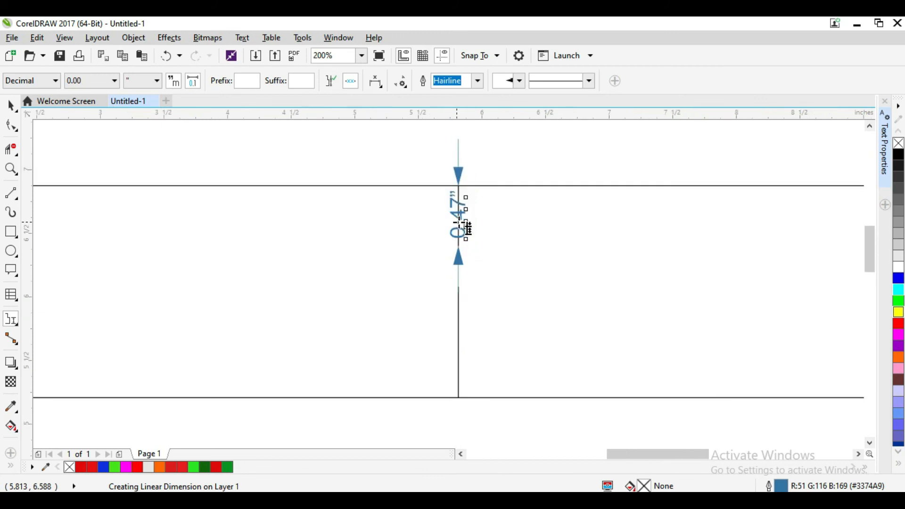
scroll(460, 222, "down", 1)
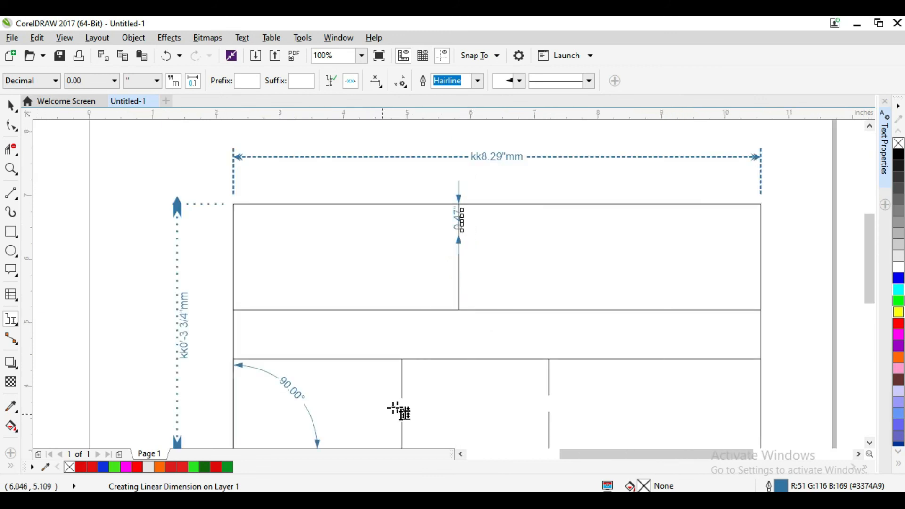
Add a segment dimension for the piece above the door opening in the lower-left partition, placed just to its right.
left_click(402, 399)
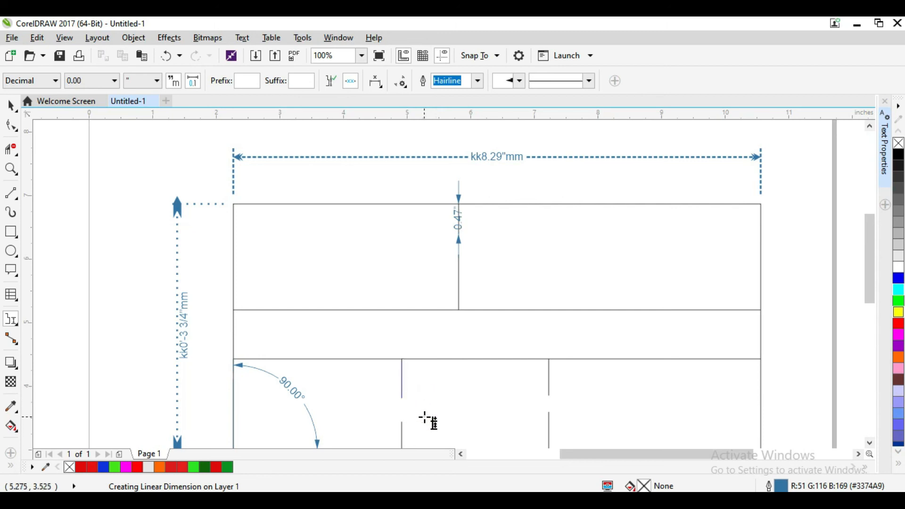
scroll(430, 380, "up", 3)
scroll(426, 383, "down", 1)
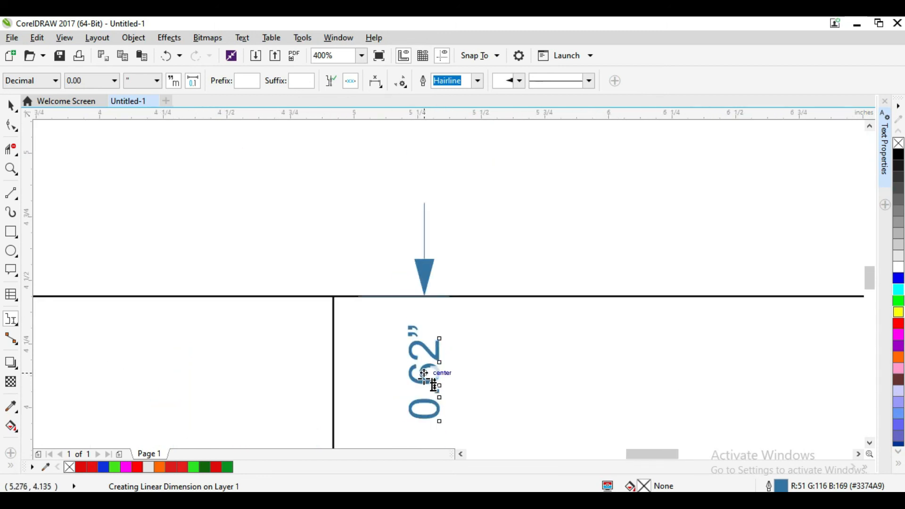
scroll(426, 382, "down", 1)
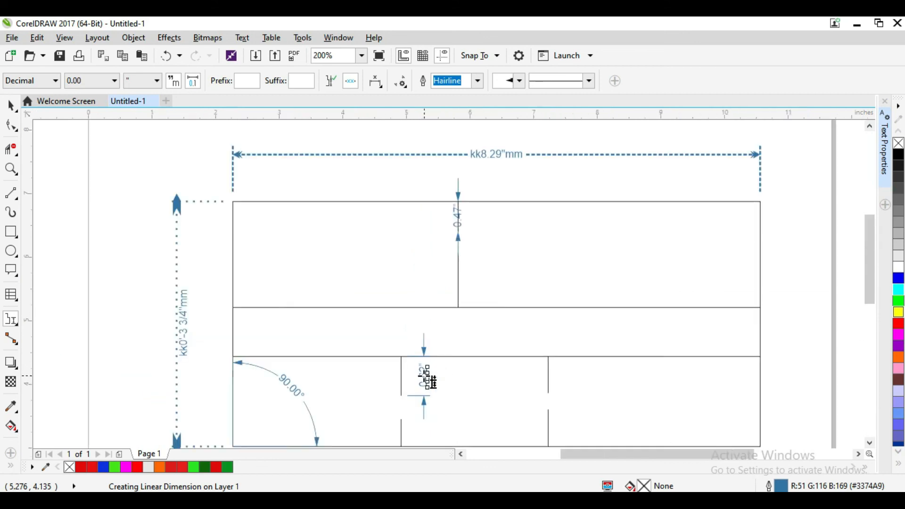
scroll(427, 377, "down", 1)
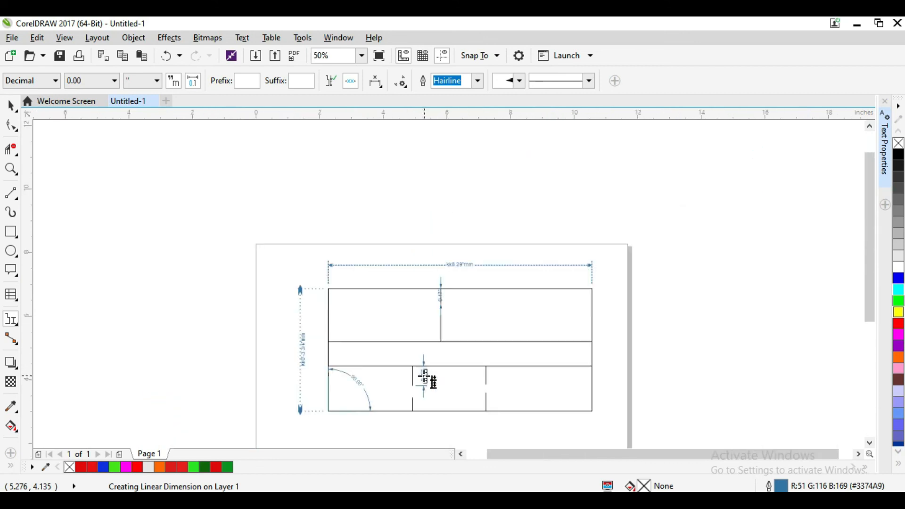
Try a 3-Point Callout from the lower-right room's top wall out past the plan's right side, and delete it without text.
left_click(18, 329)
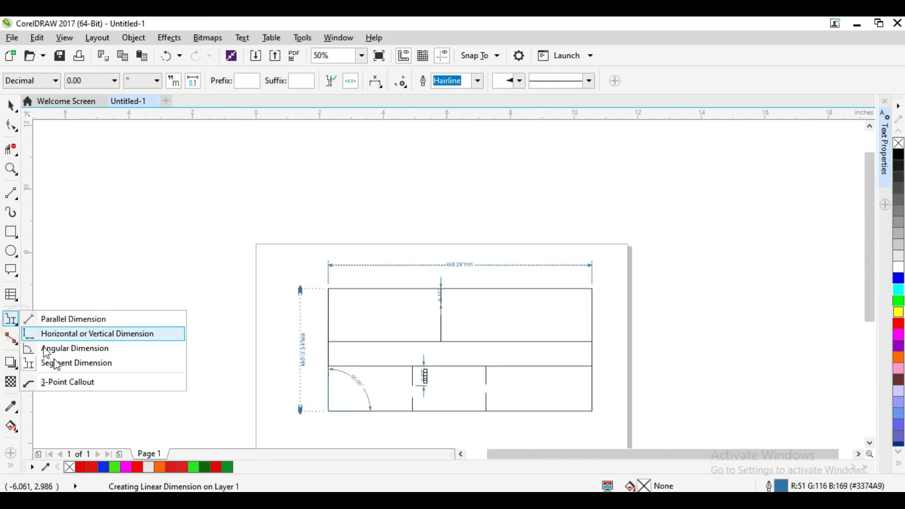
left_click(70, 382)
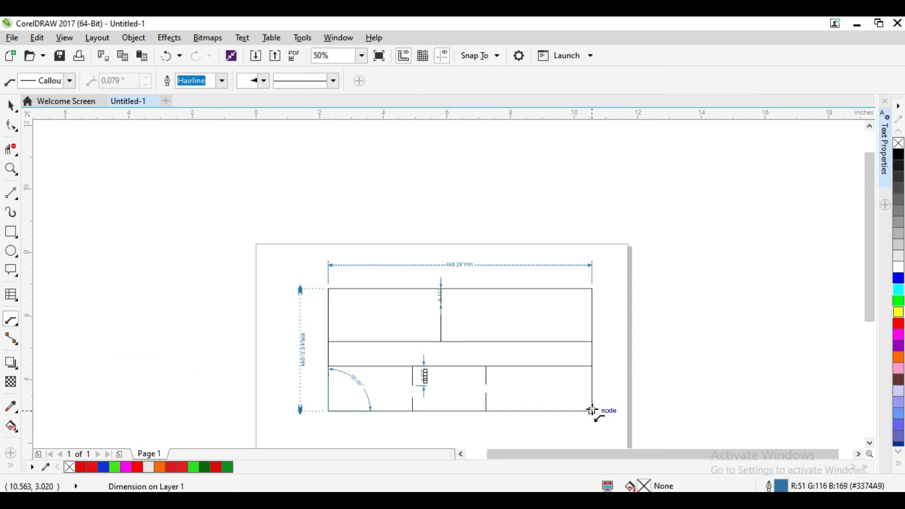
left_click_drag(533, 367, 577, 331)
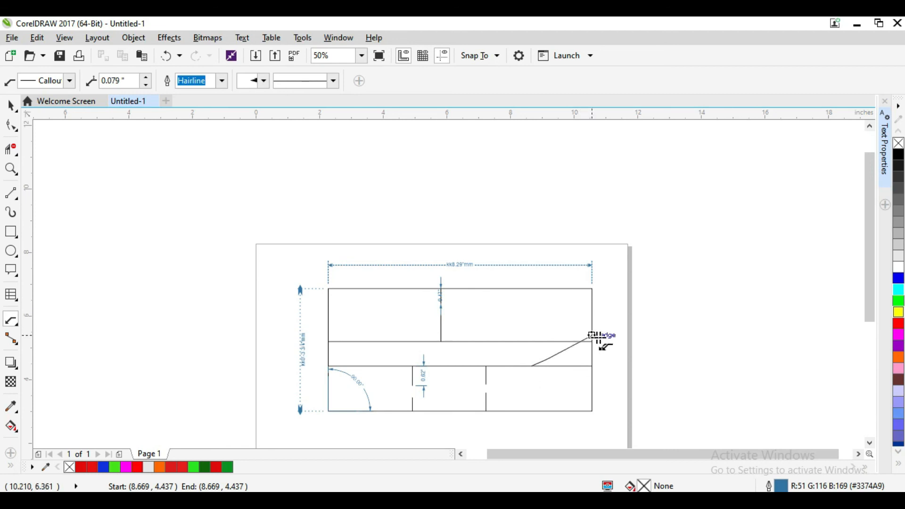
left_click(628, 311)
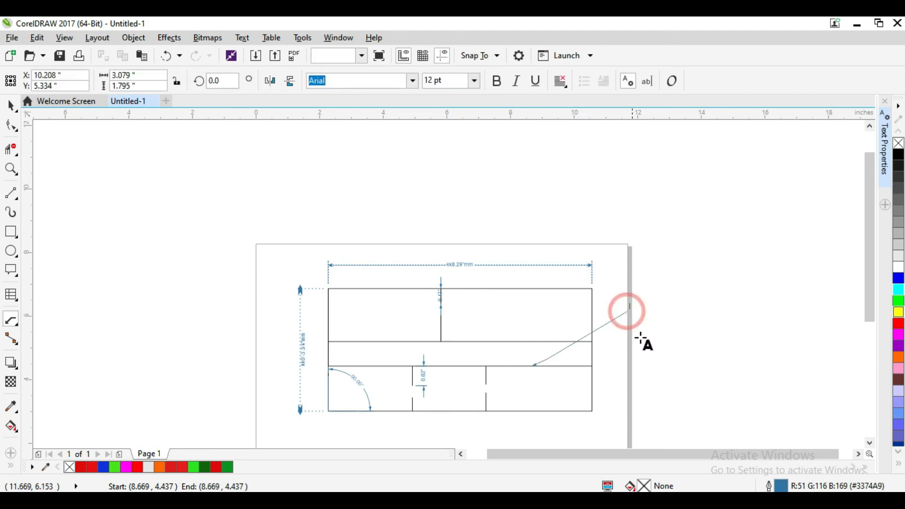
left_click(13, 104)
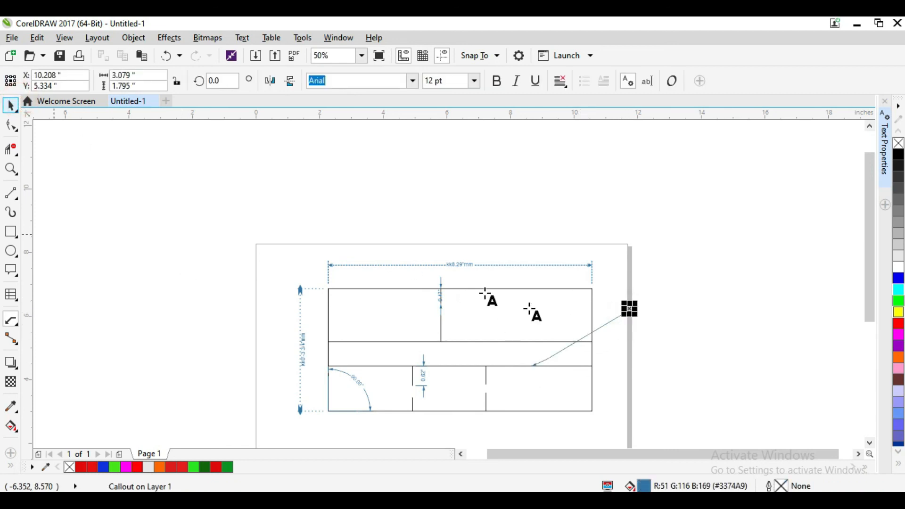
key("Delete")
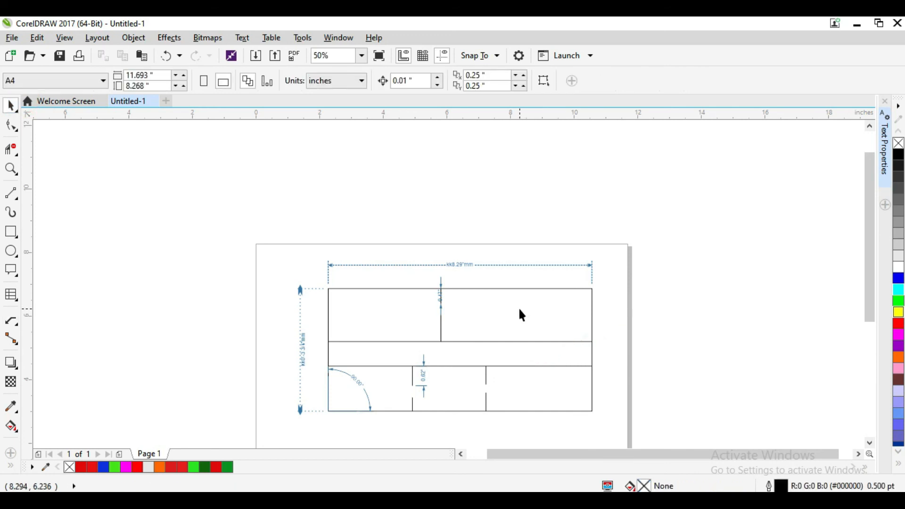
Draw a 3-point callout from the plan's lower-right corner, bending at the top of the lower-right partition and ending outside the page's right edge.
left_click(12, 339)
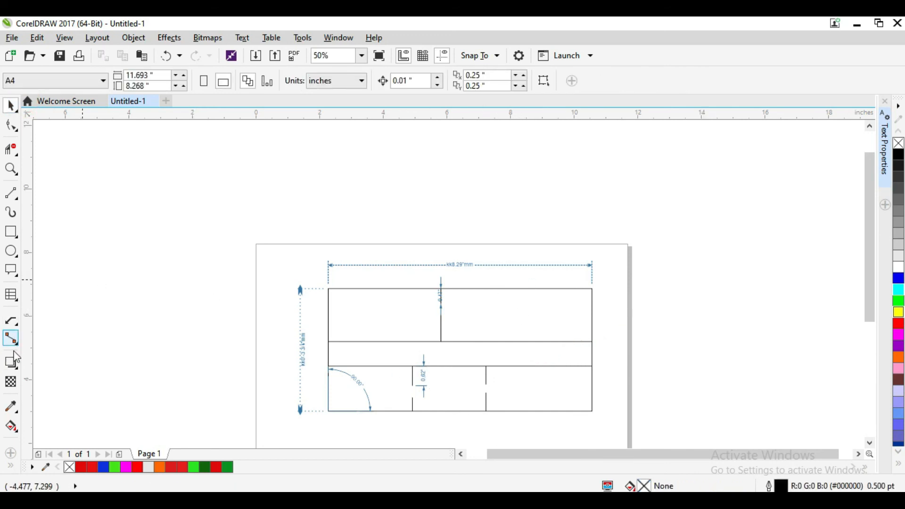
left_click(11, 321)
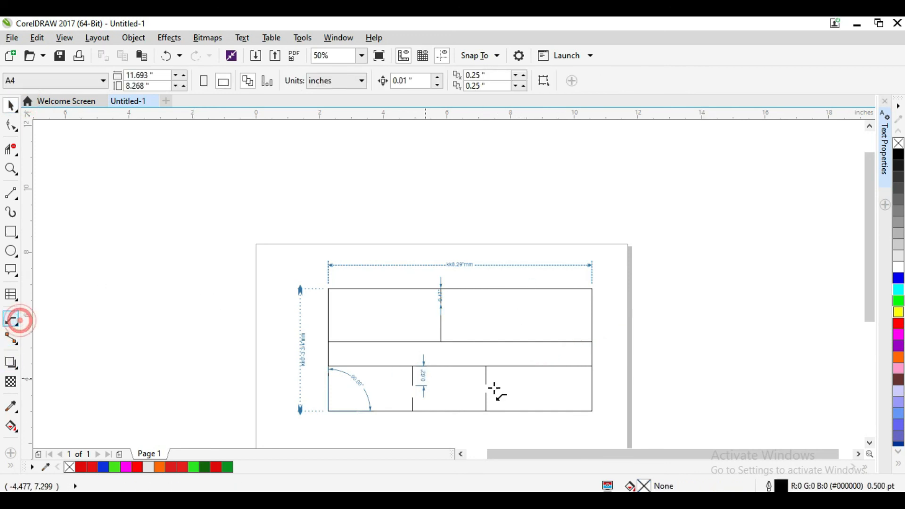
left_click(592, 410)
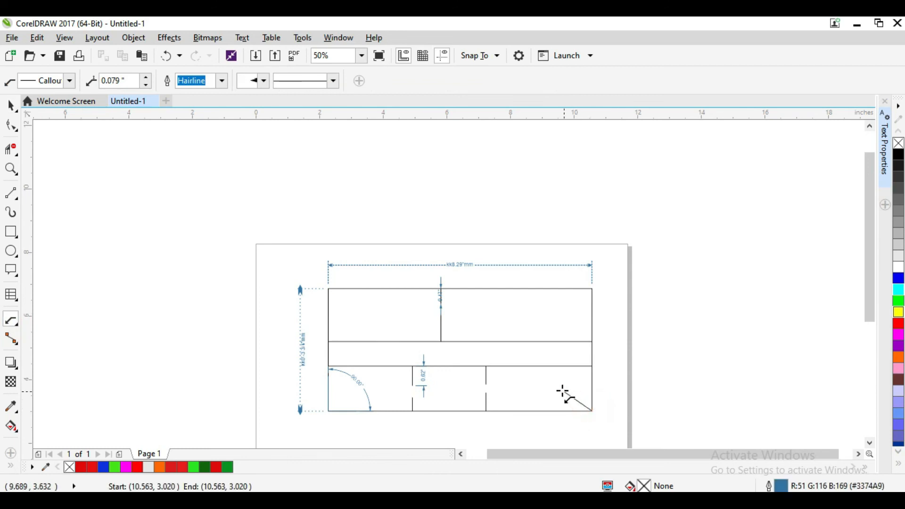
left_click(487, 366)
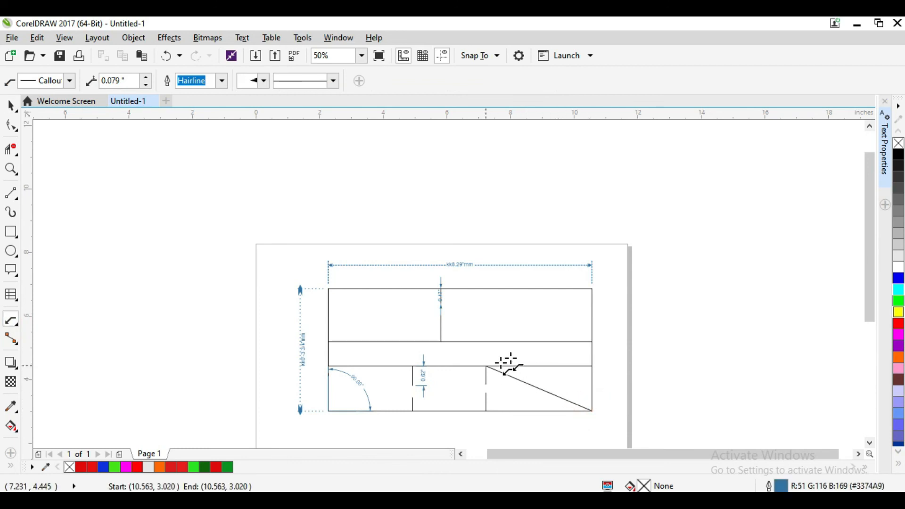
left_click(662, 306)
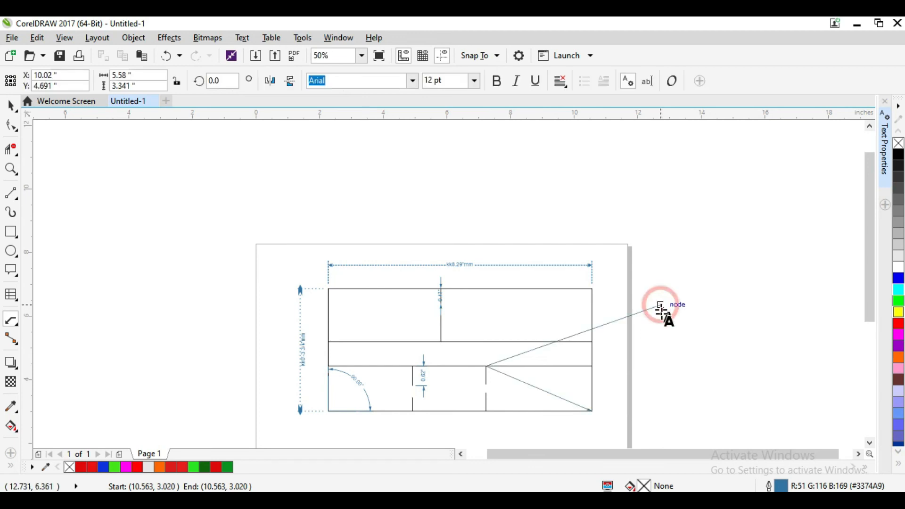